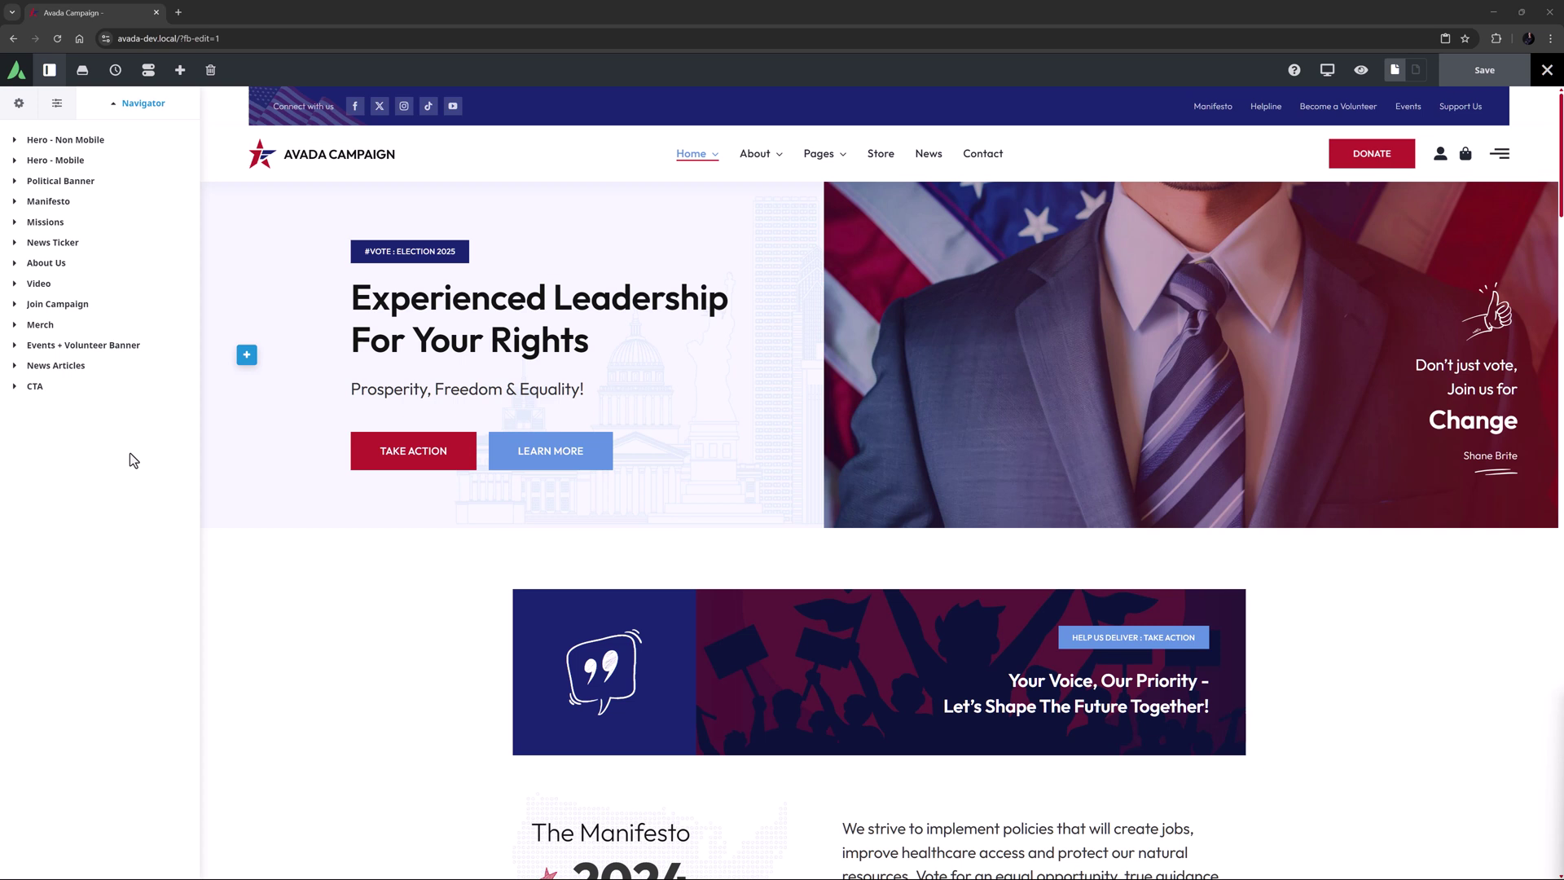
Step: Insert a Woo Product Carousel under the Merch section's 'Get Your Merchandise Here!' heading
click(41, 324)
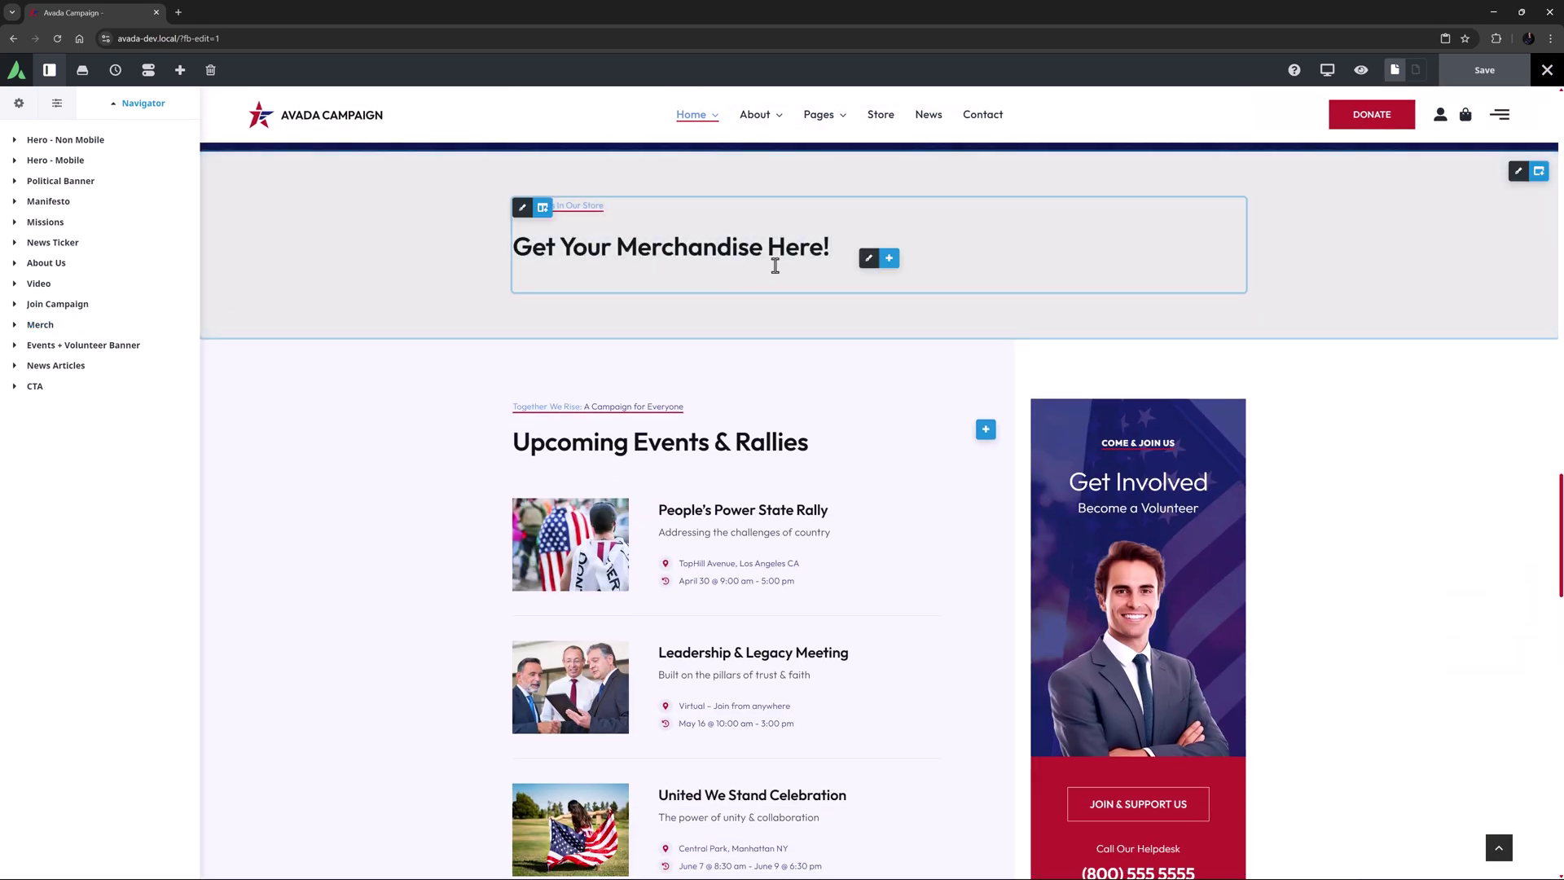
click(888, 260)
click(741, 663)
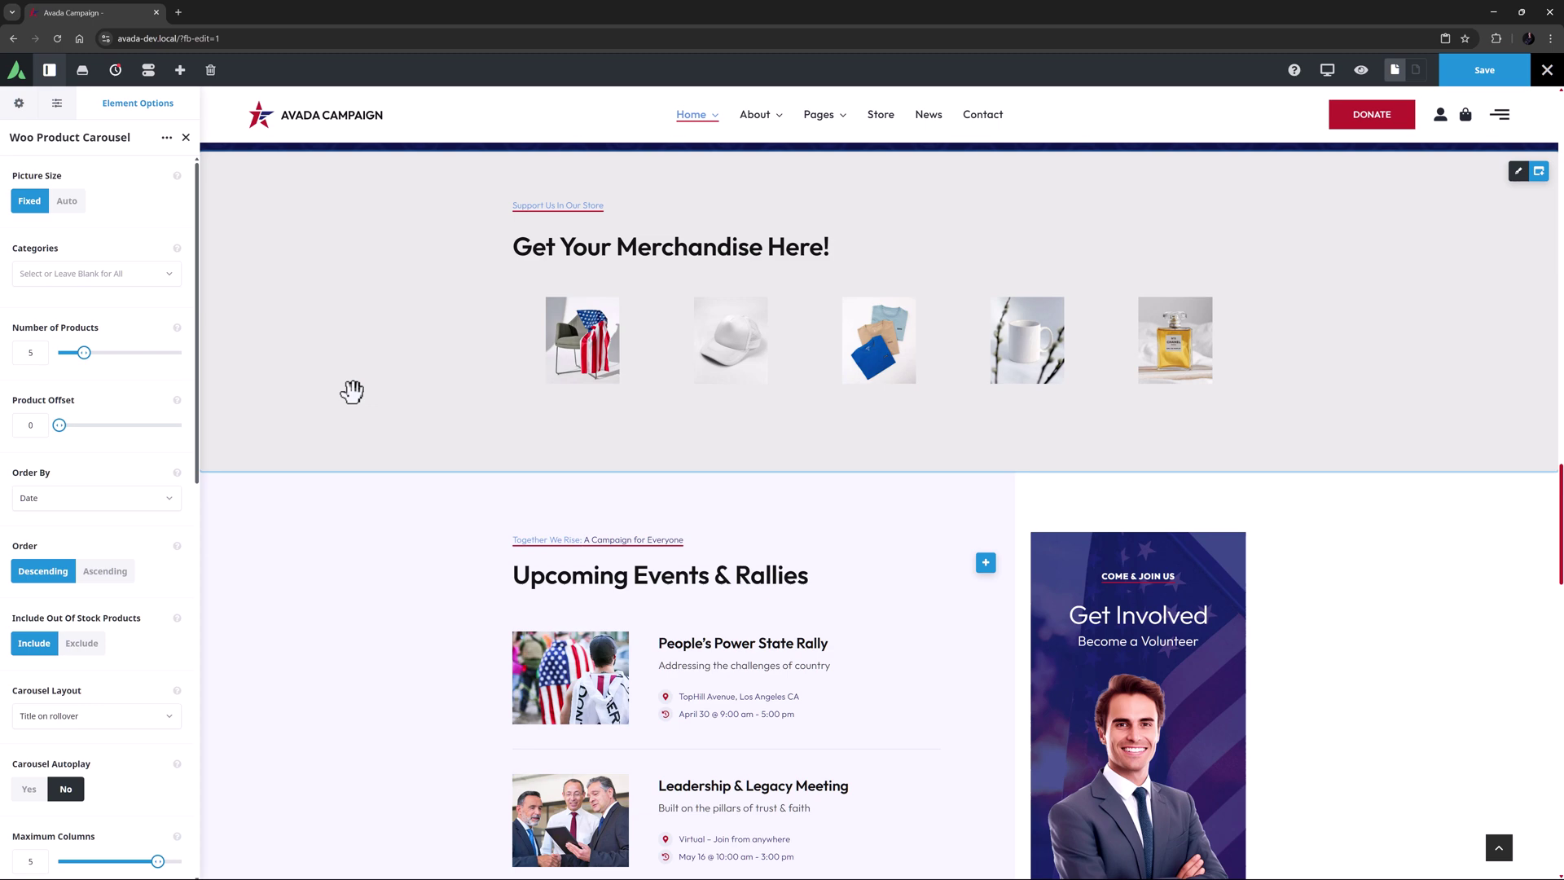
Step: Set the carousel's Picture Size to Auto and Number of Products to 0, choosing no category
click(67, 201)
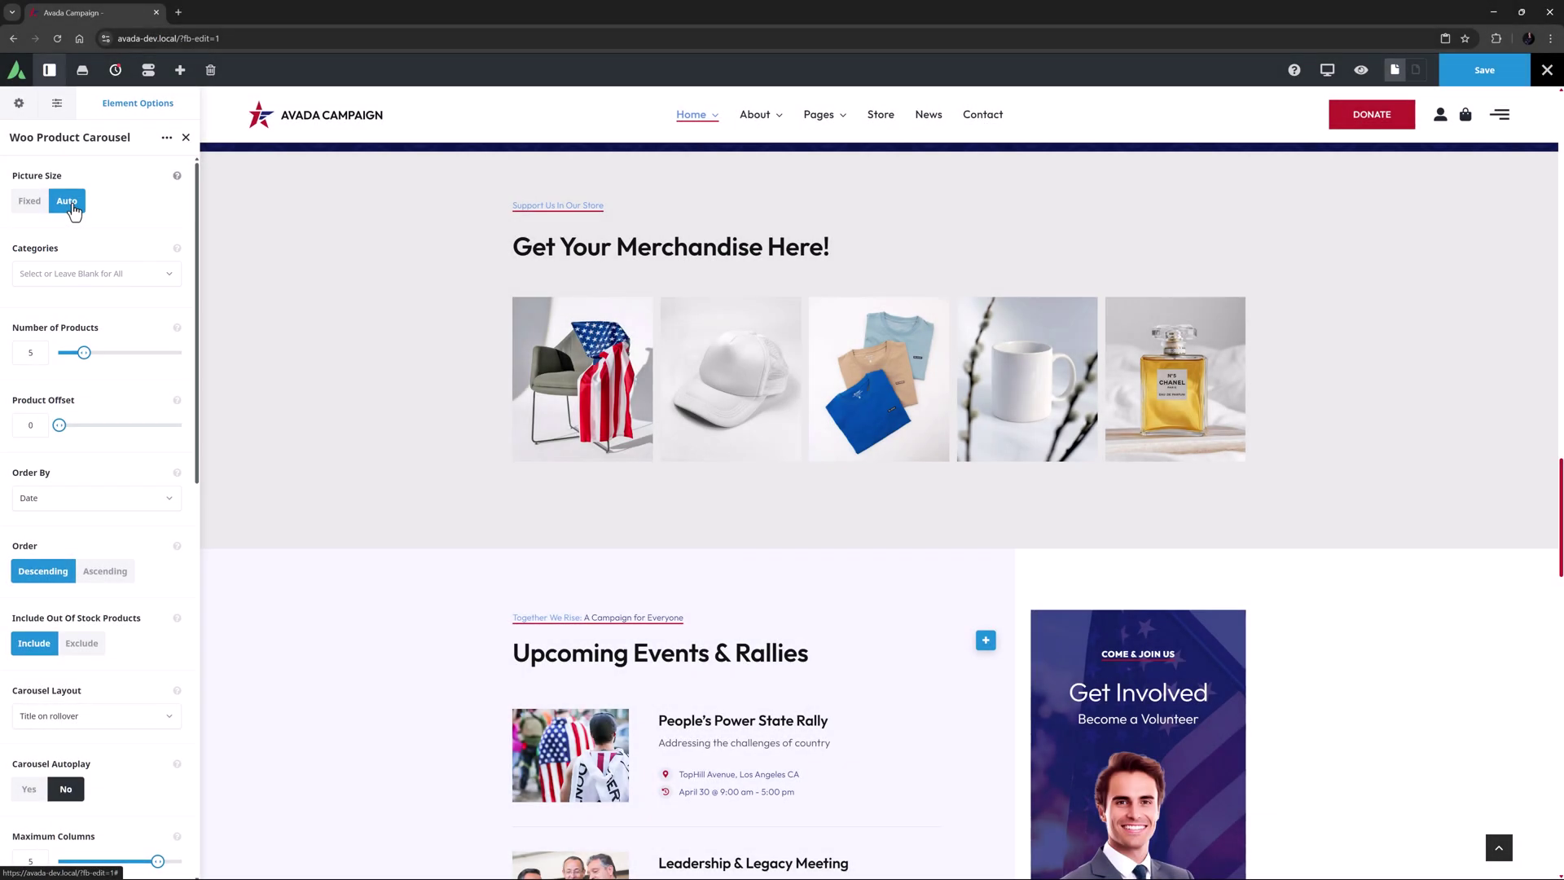
click(62, 275)
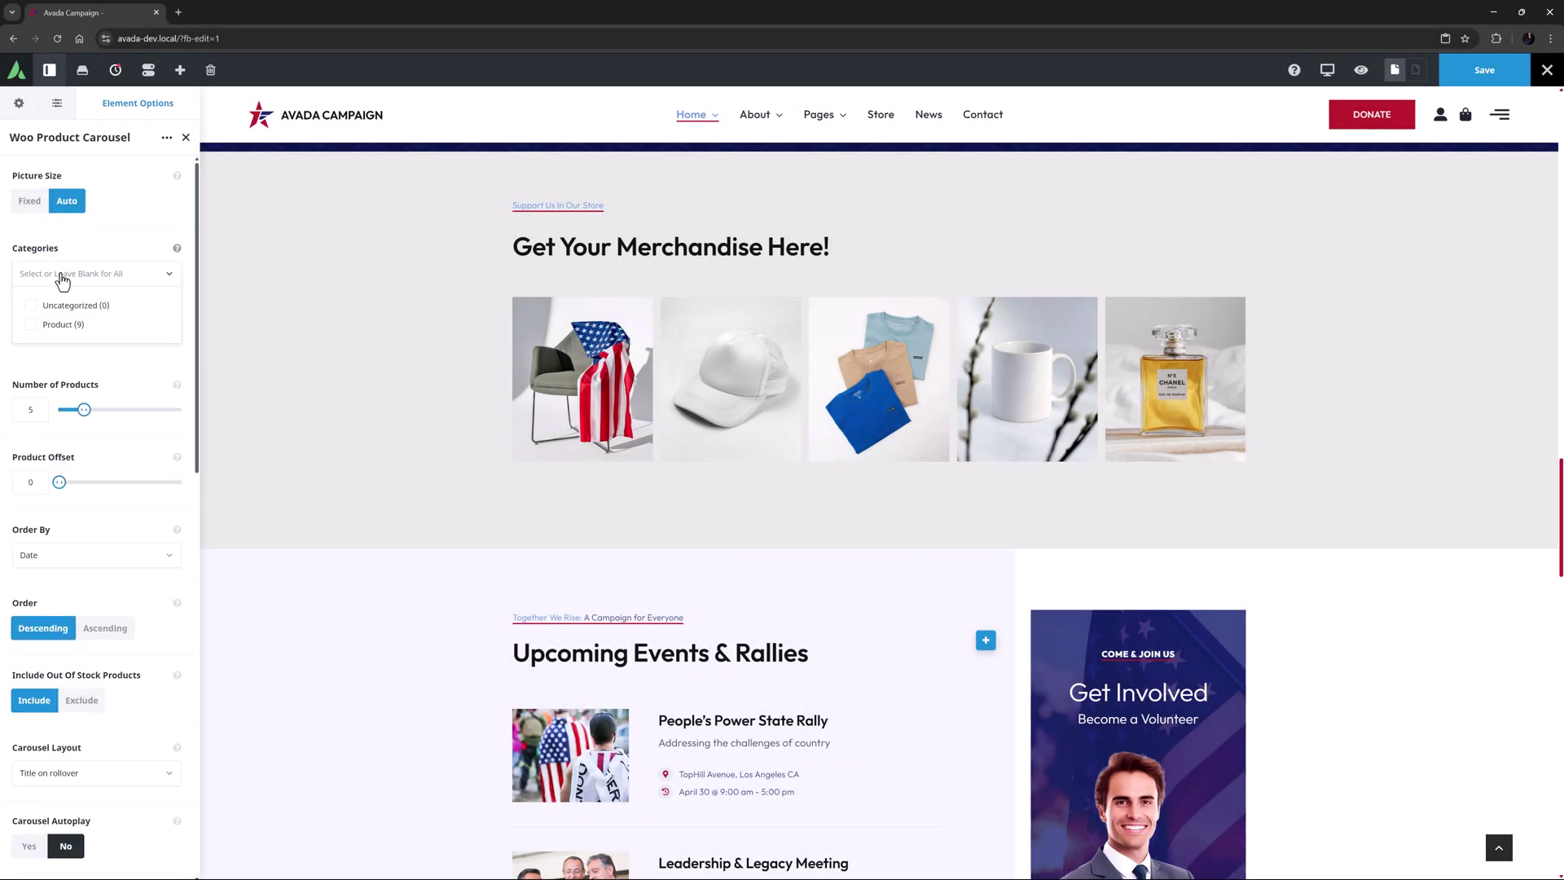
click(62, 277)
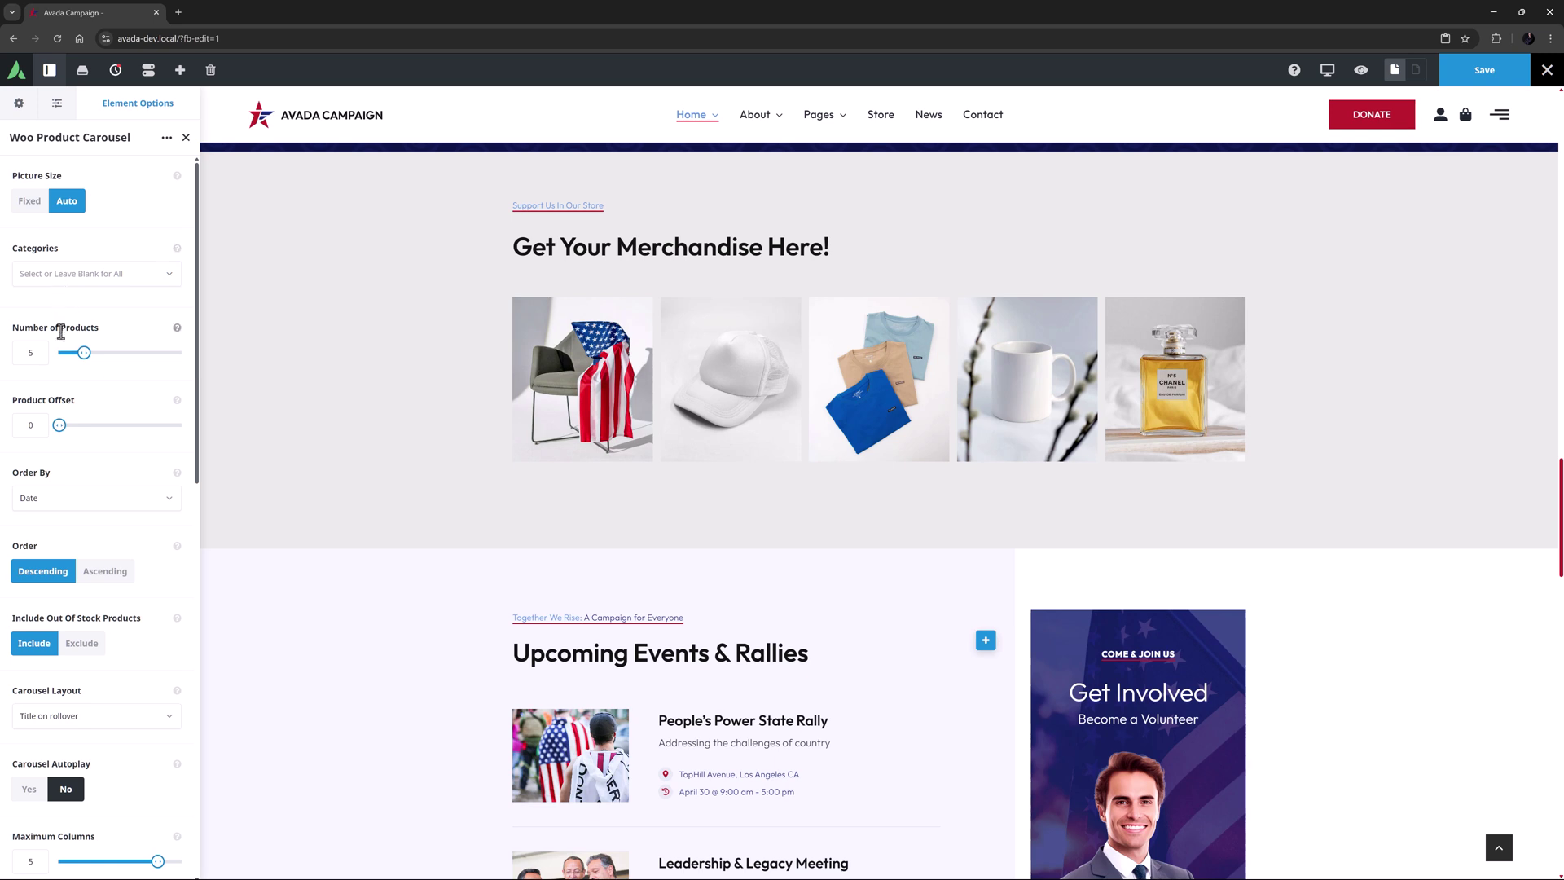
drag(84, 352, 58, 352)
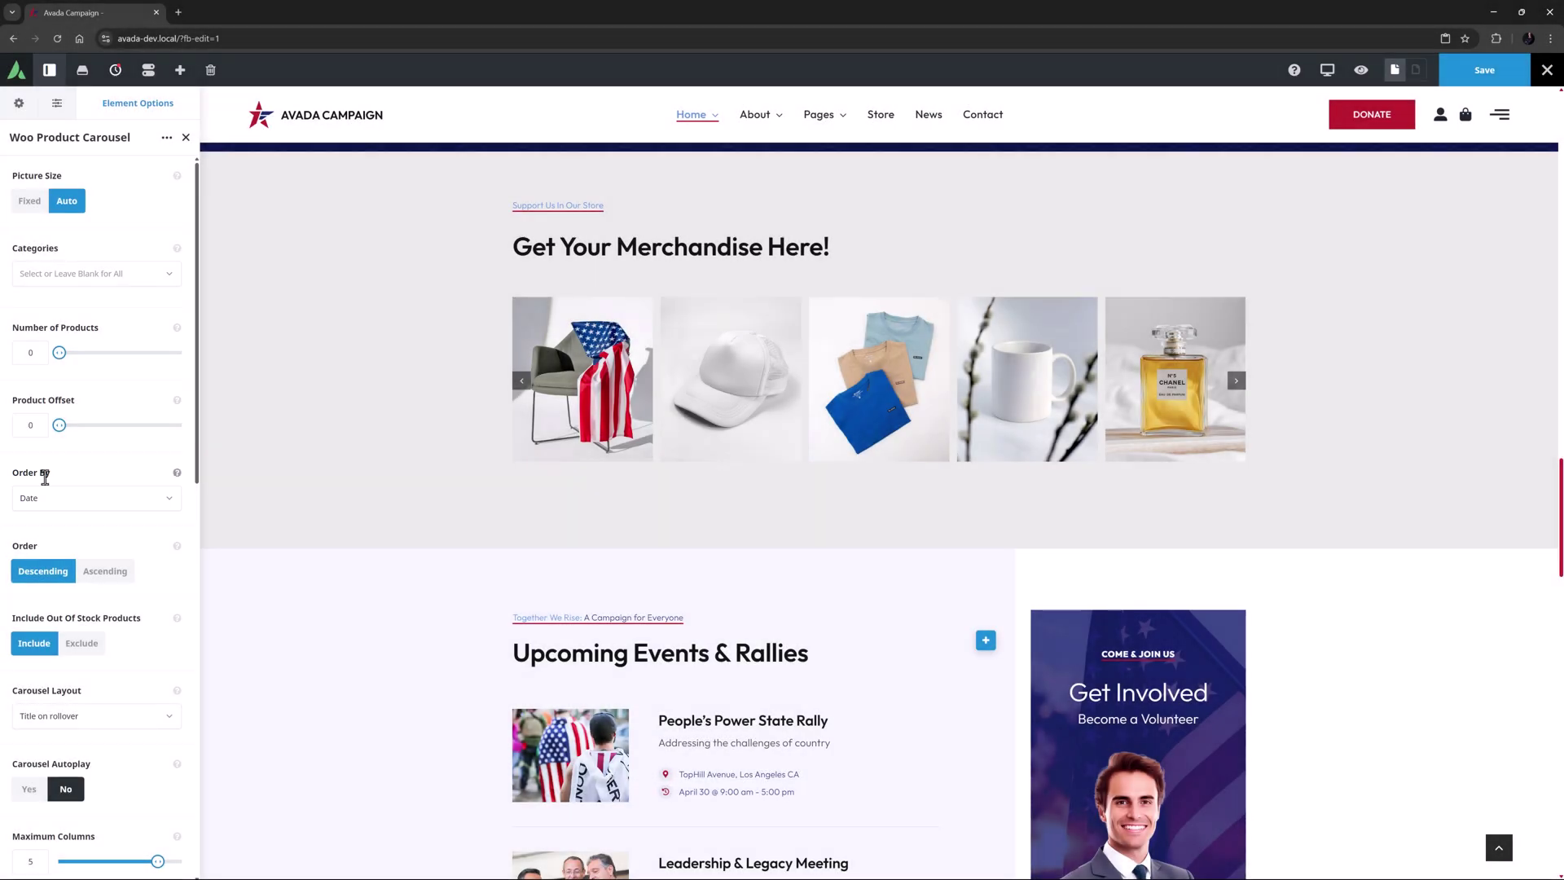
Step: Order carousel products by Popularity (sales) and exclude out-of-stock products
click(47, 498)
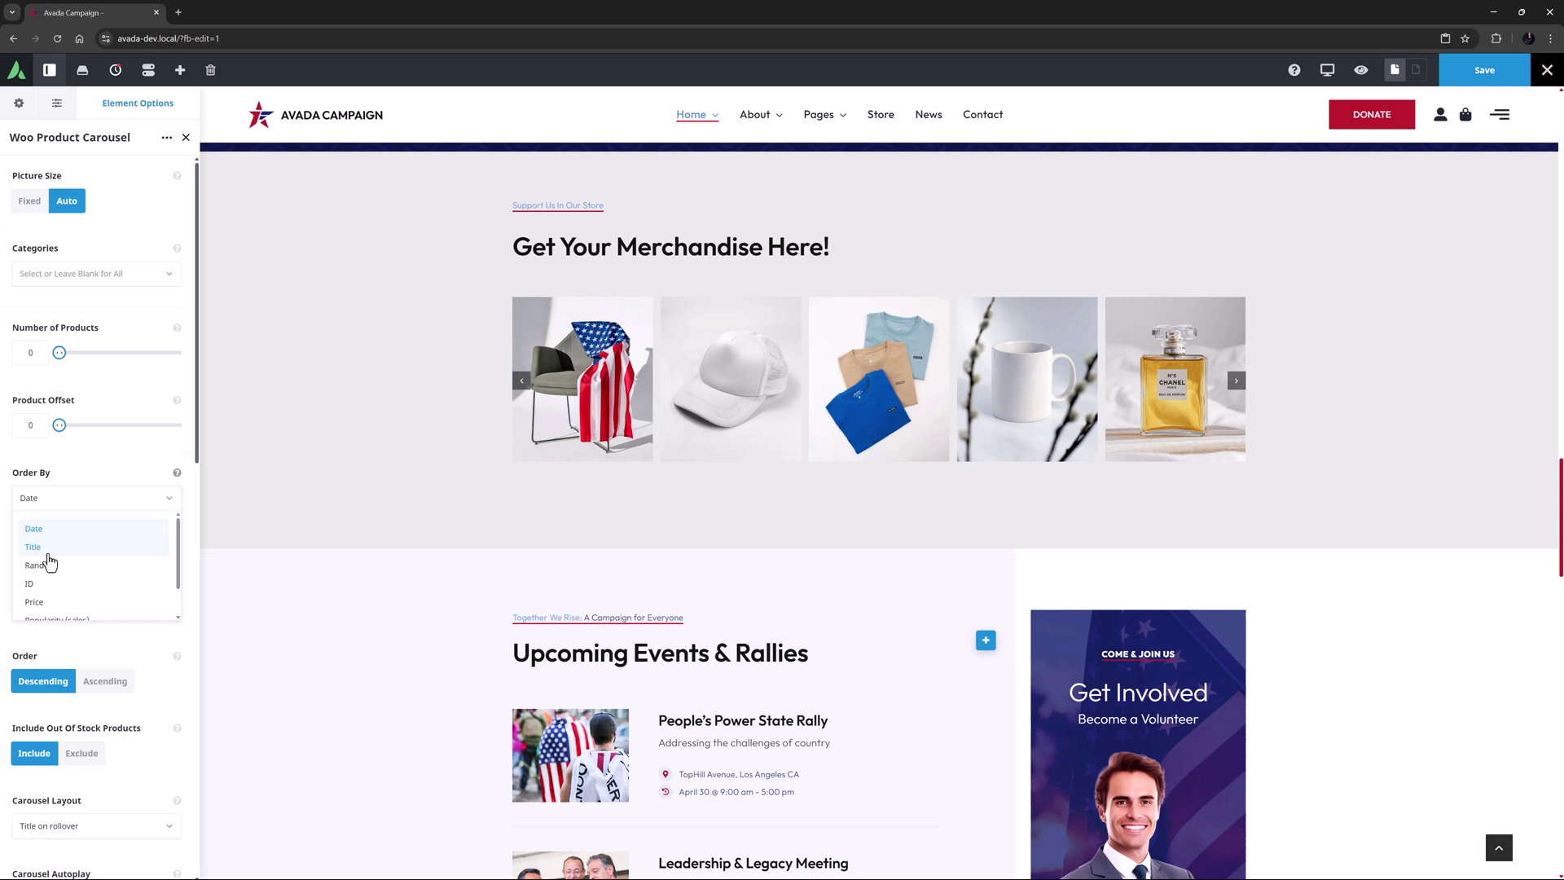
scroll(49, 560, down, 1)
click(51, 583)
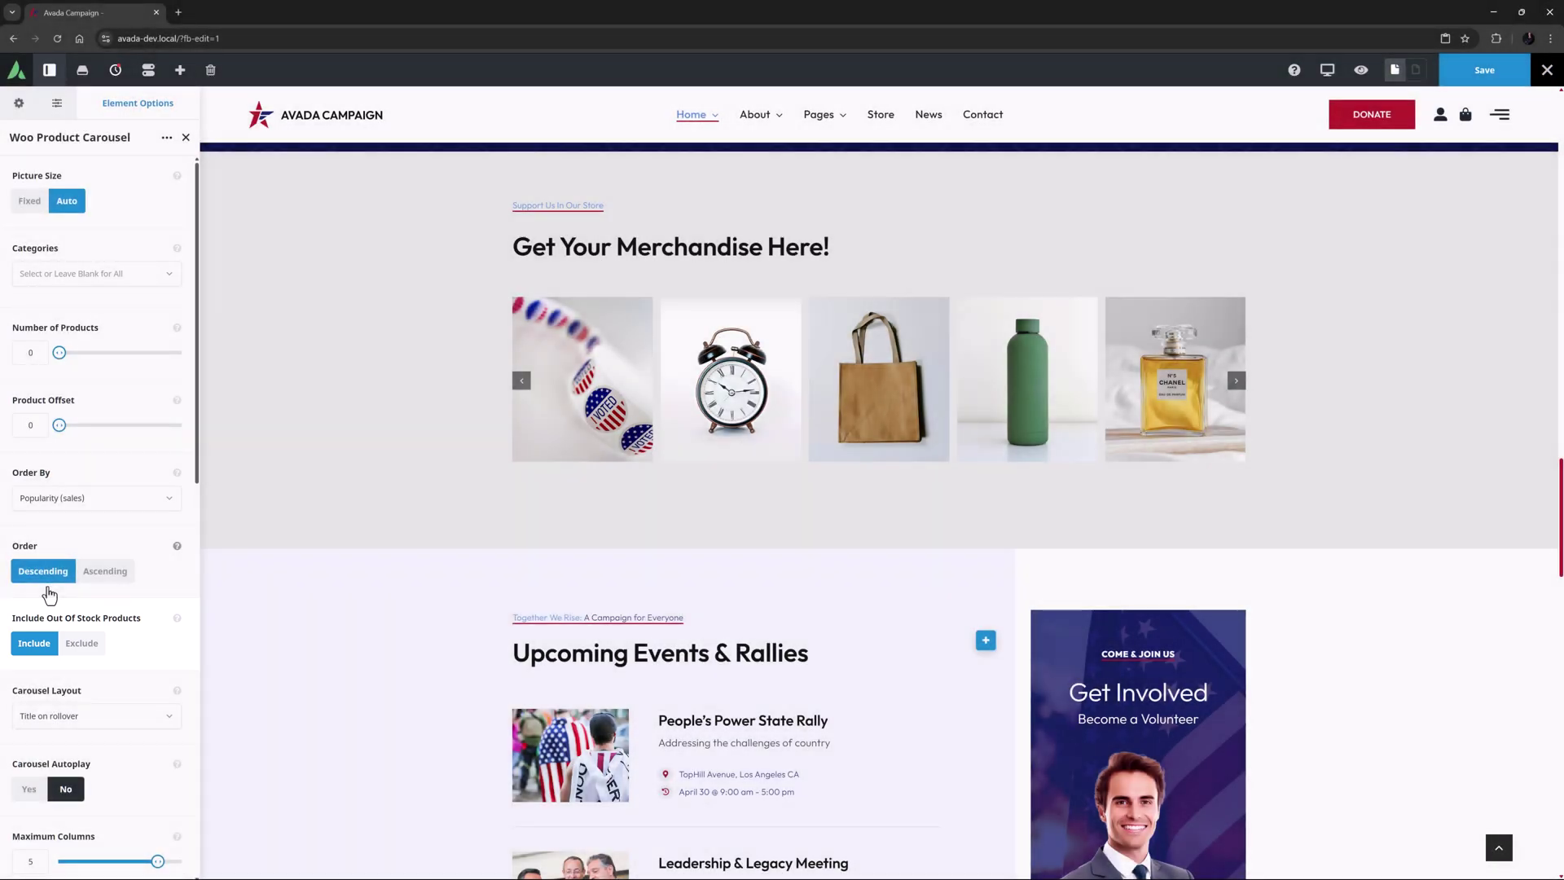
click(75, 643)
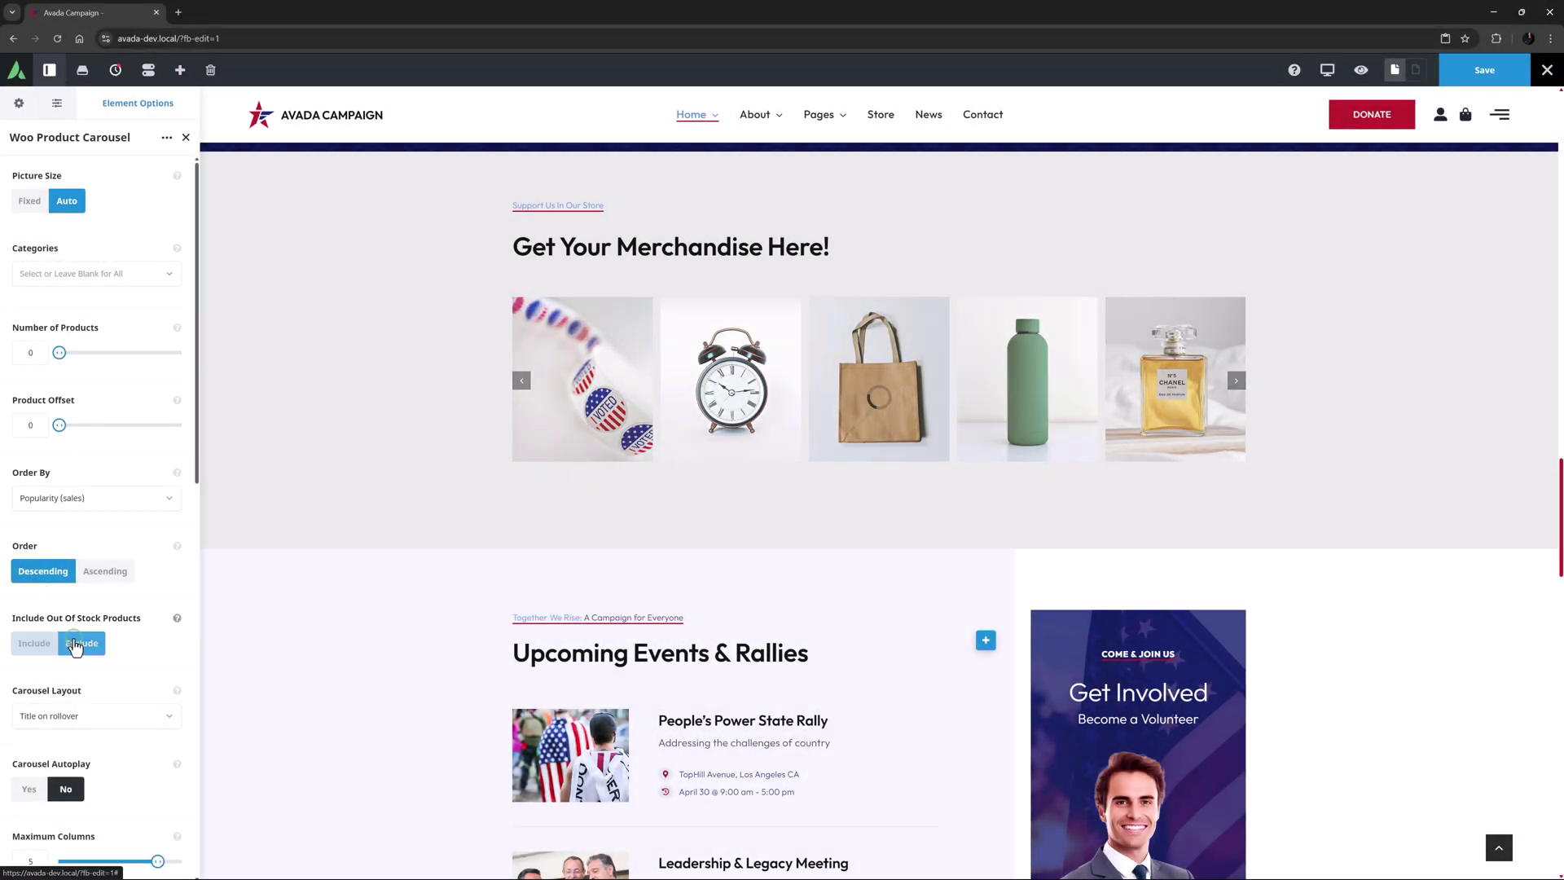
scroll(75, 644, down, 5)
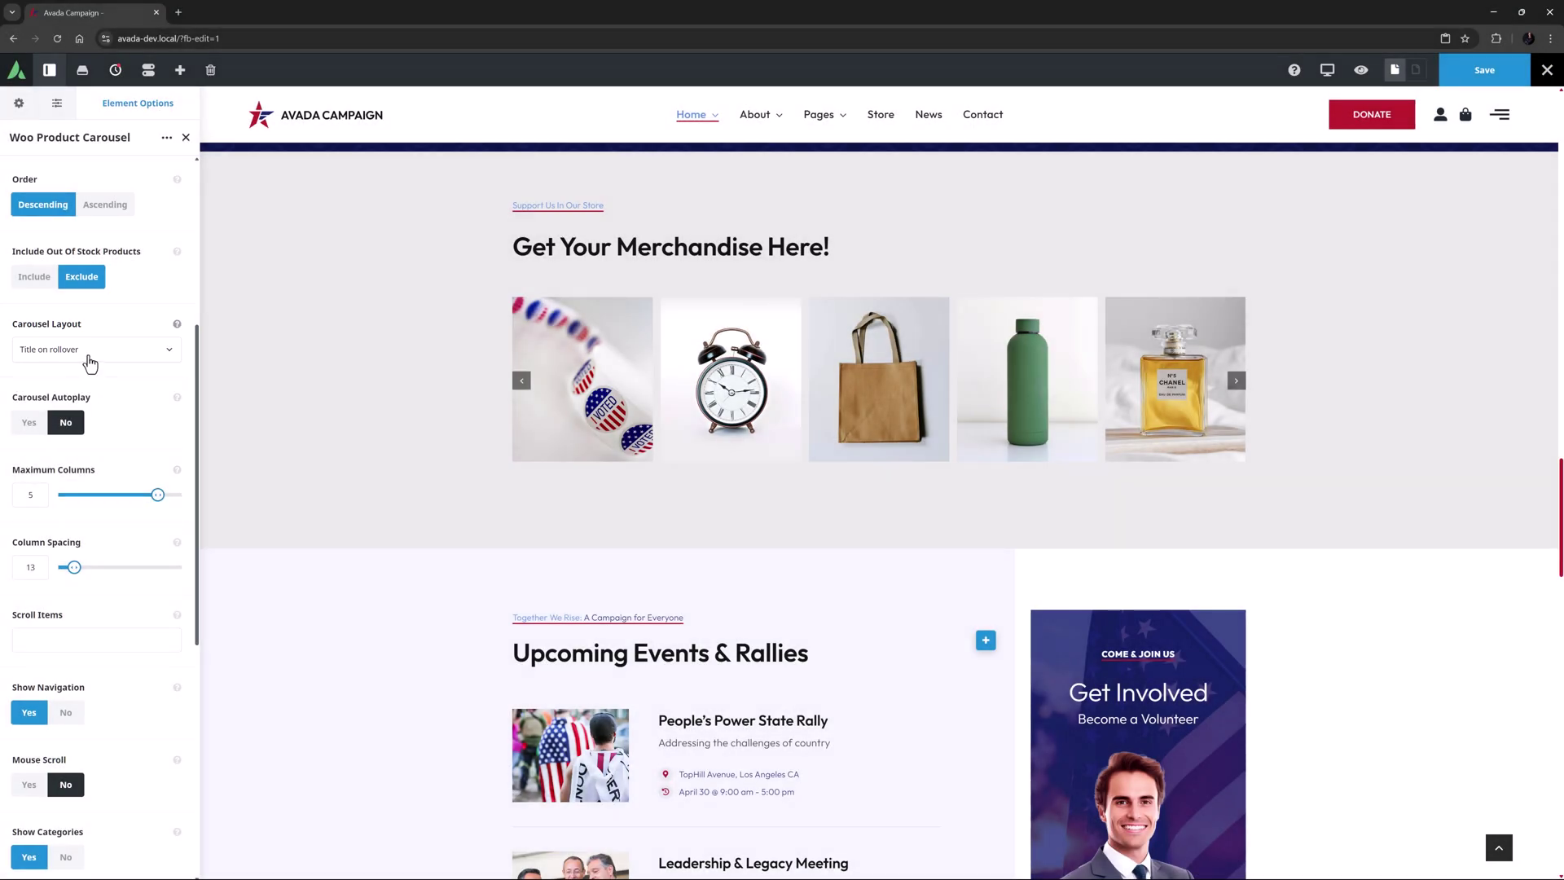
Step: Keep the 'Title on rollover' carousel layout and set Carousel Autoplay to Yes
click(90, 356)
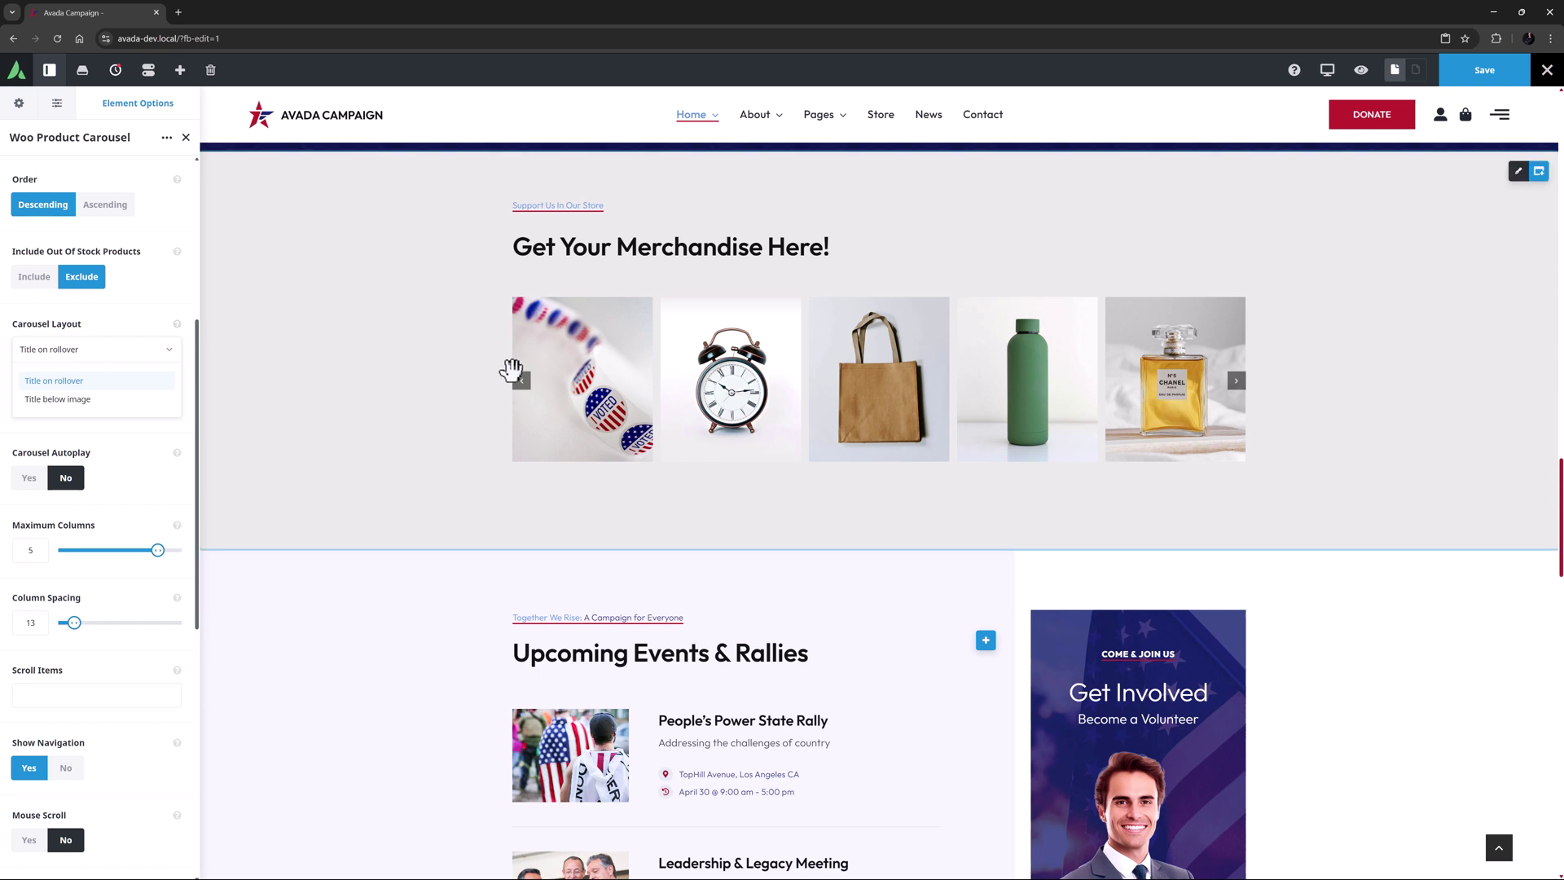
mouse_move(616, 366)
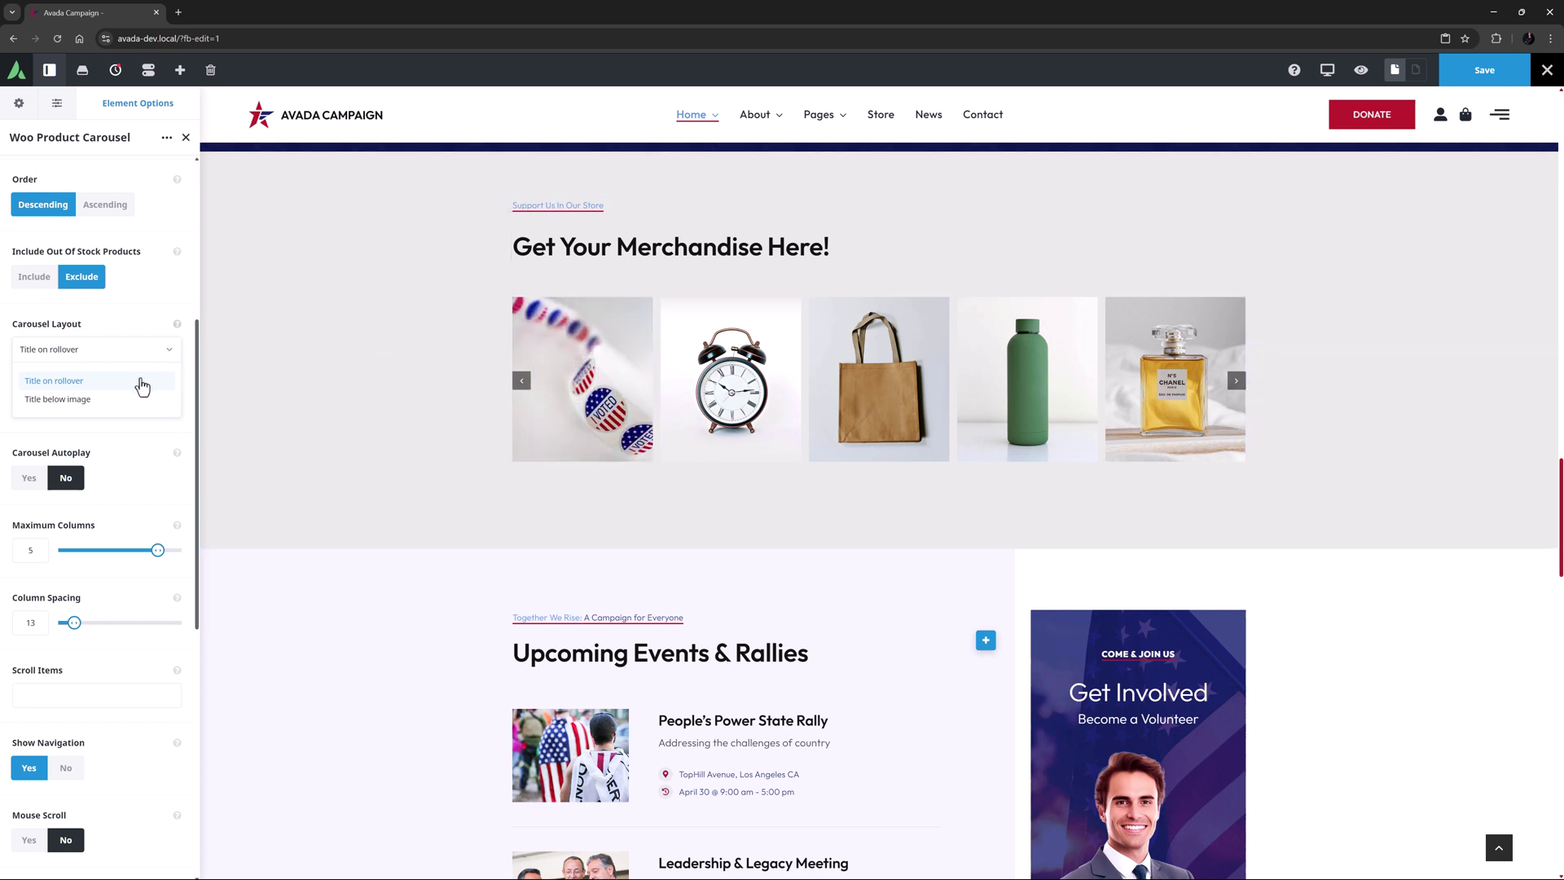
click(93, 400)
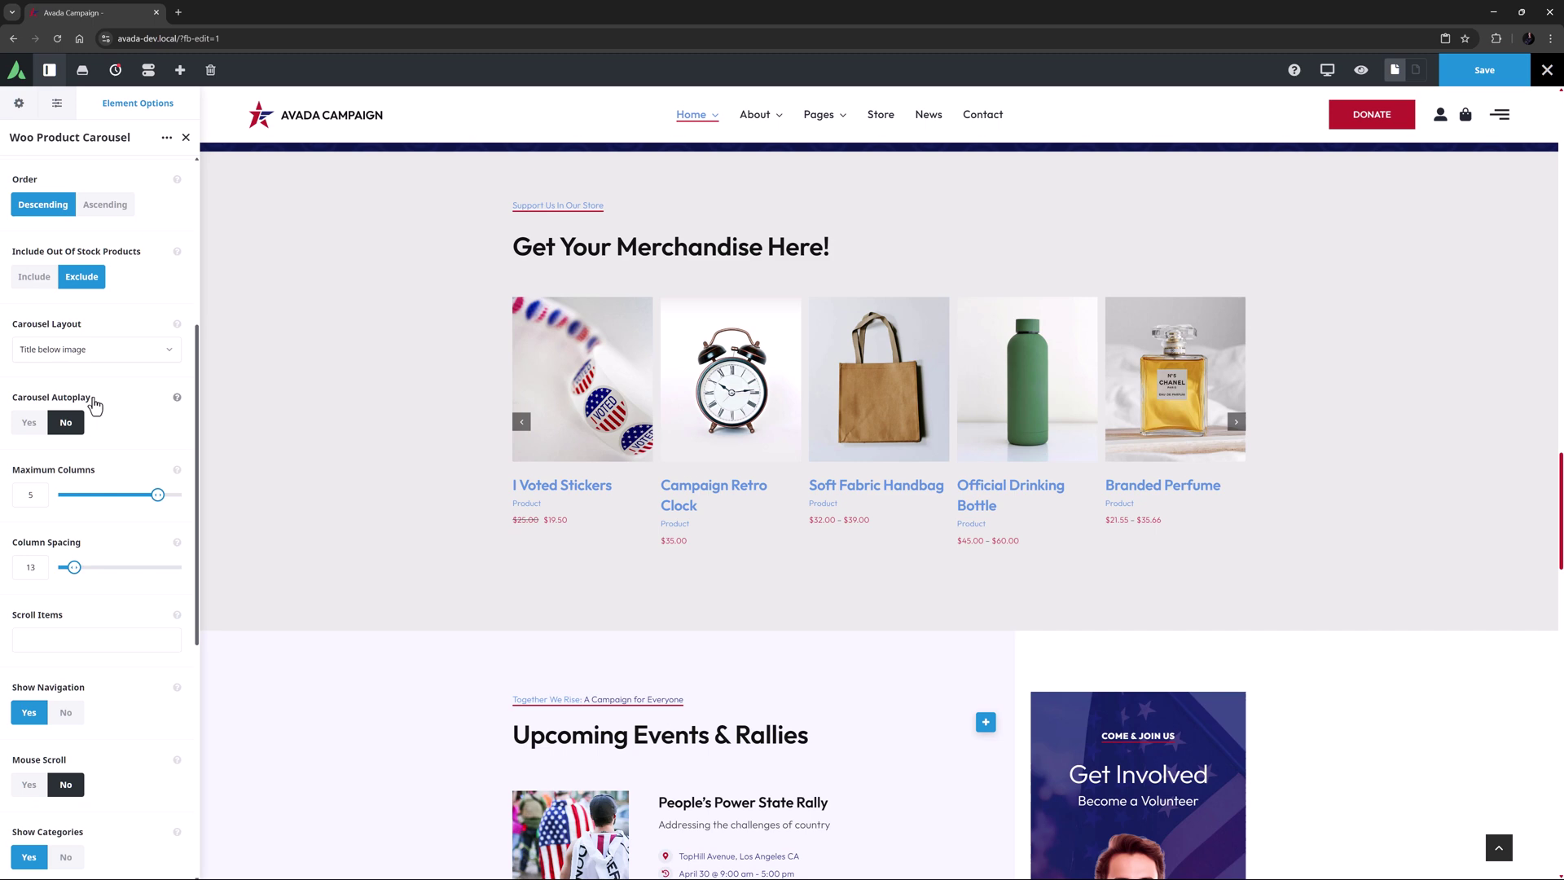
click(93, 350)
click(82, 381)
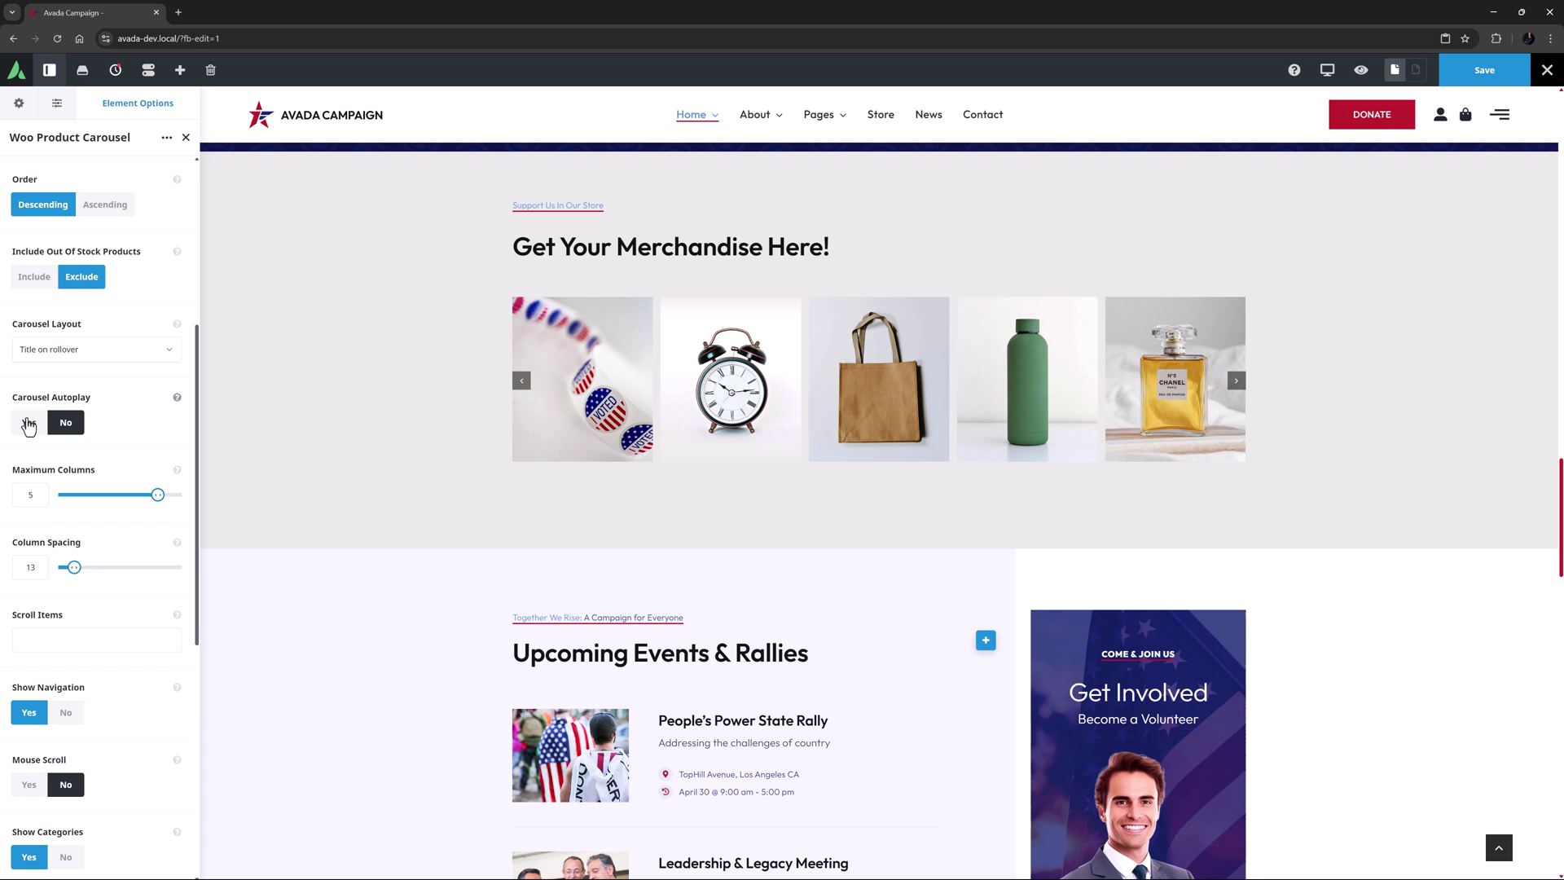
click(28, 422)
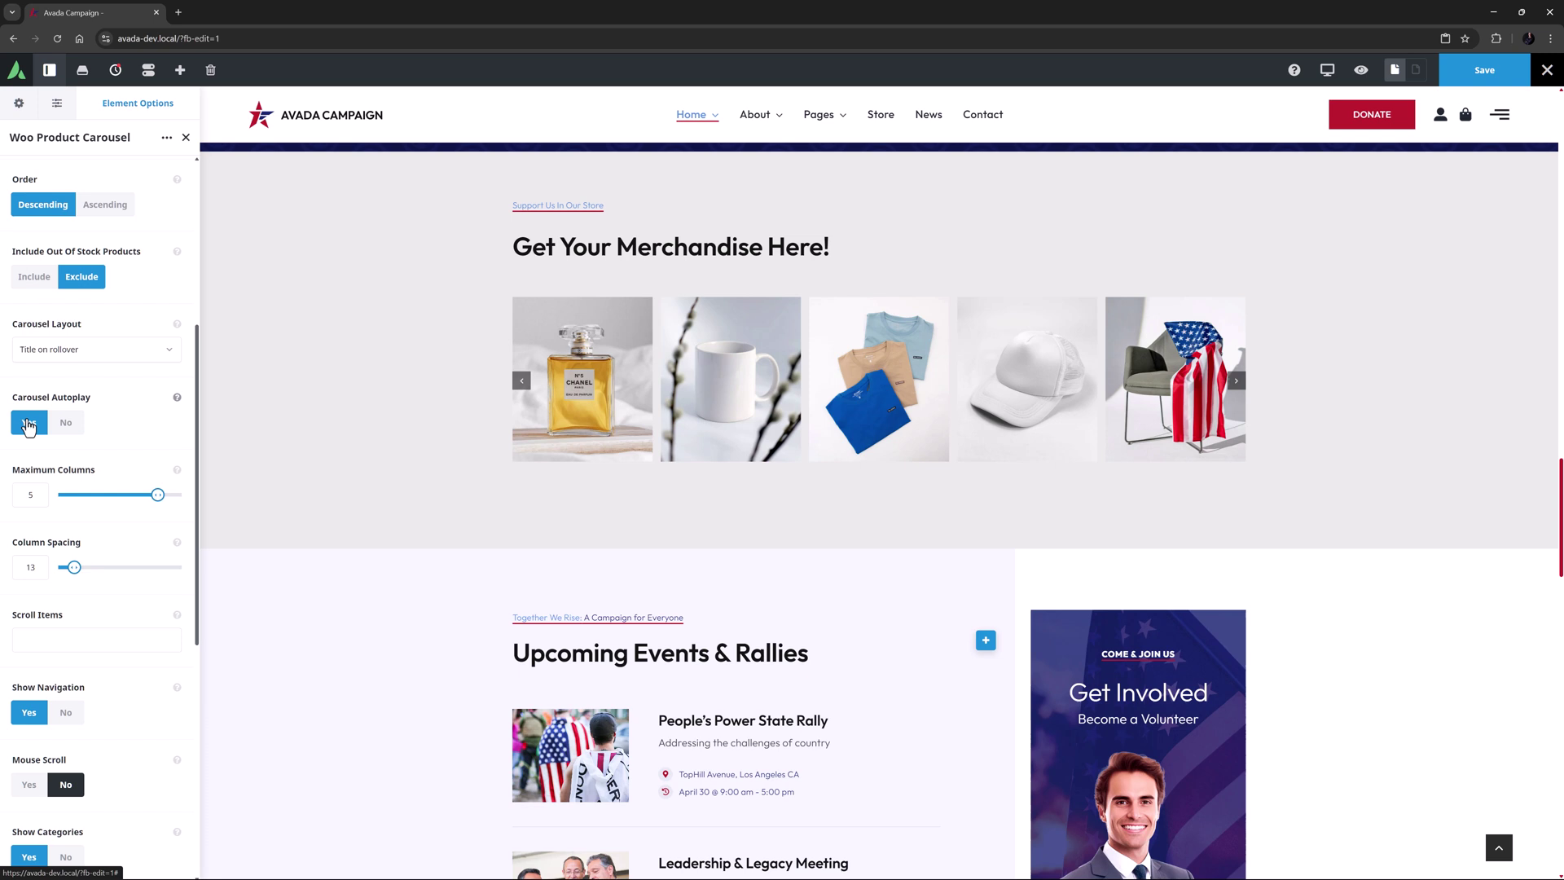
Step: Change the global Carousel Autoplay Speed from 2500 to 4000, then return to the element options
click(18, 103)
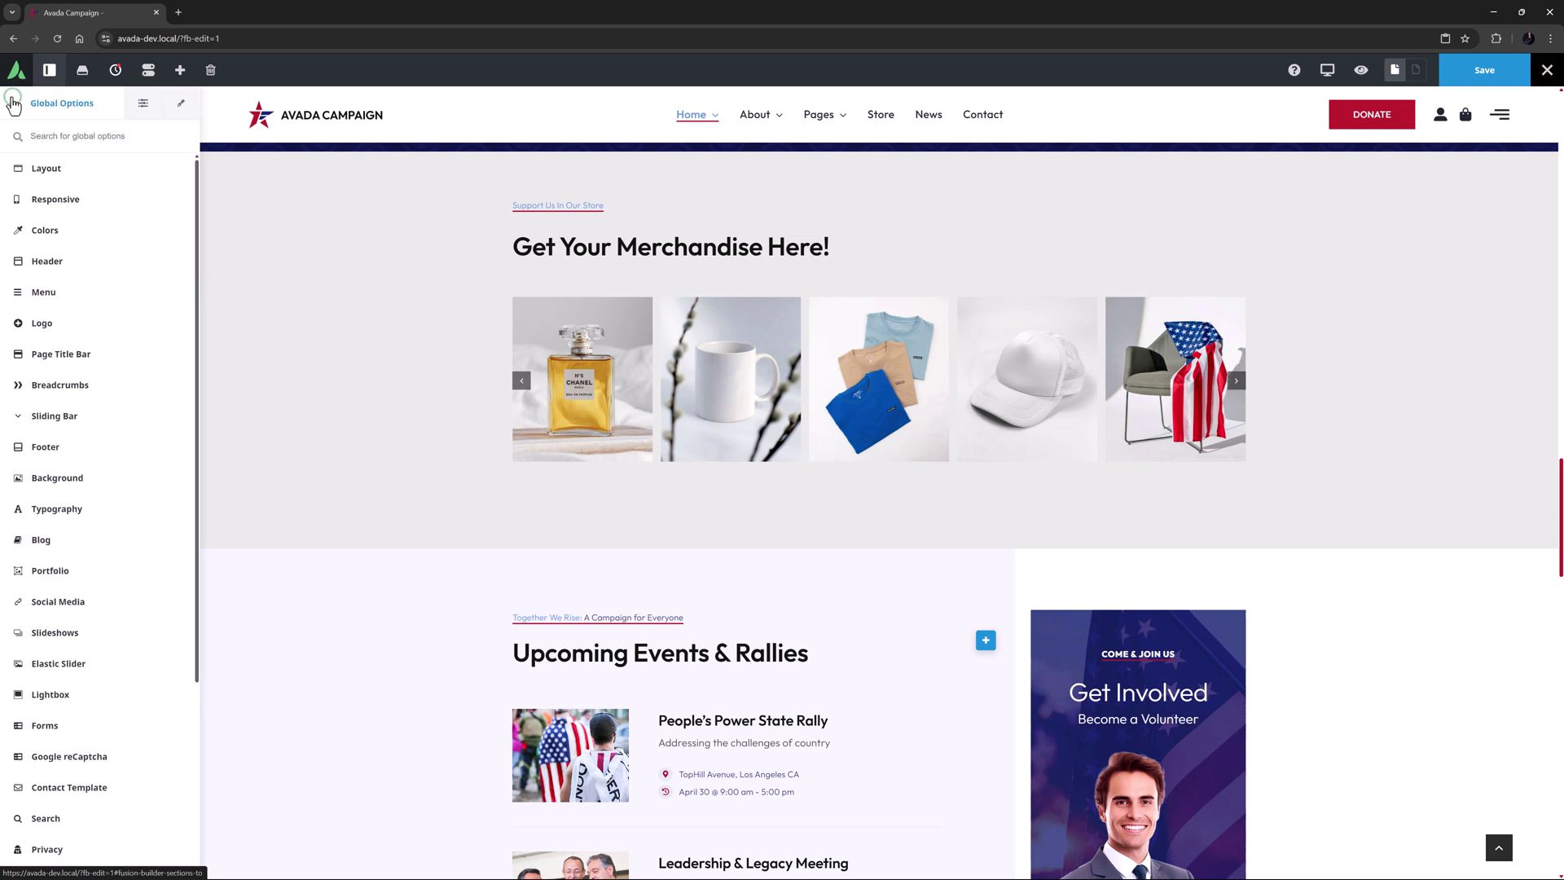
scroll(12, 733, down, 4)
click(41, 828)
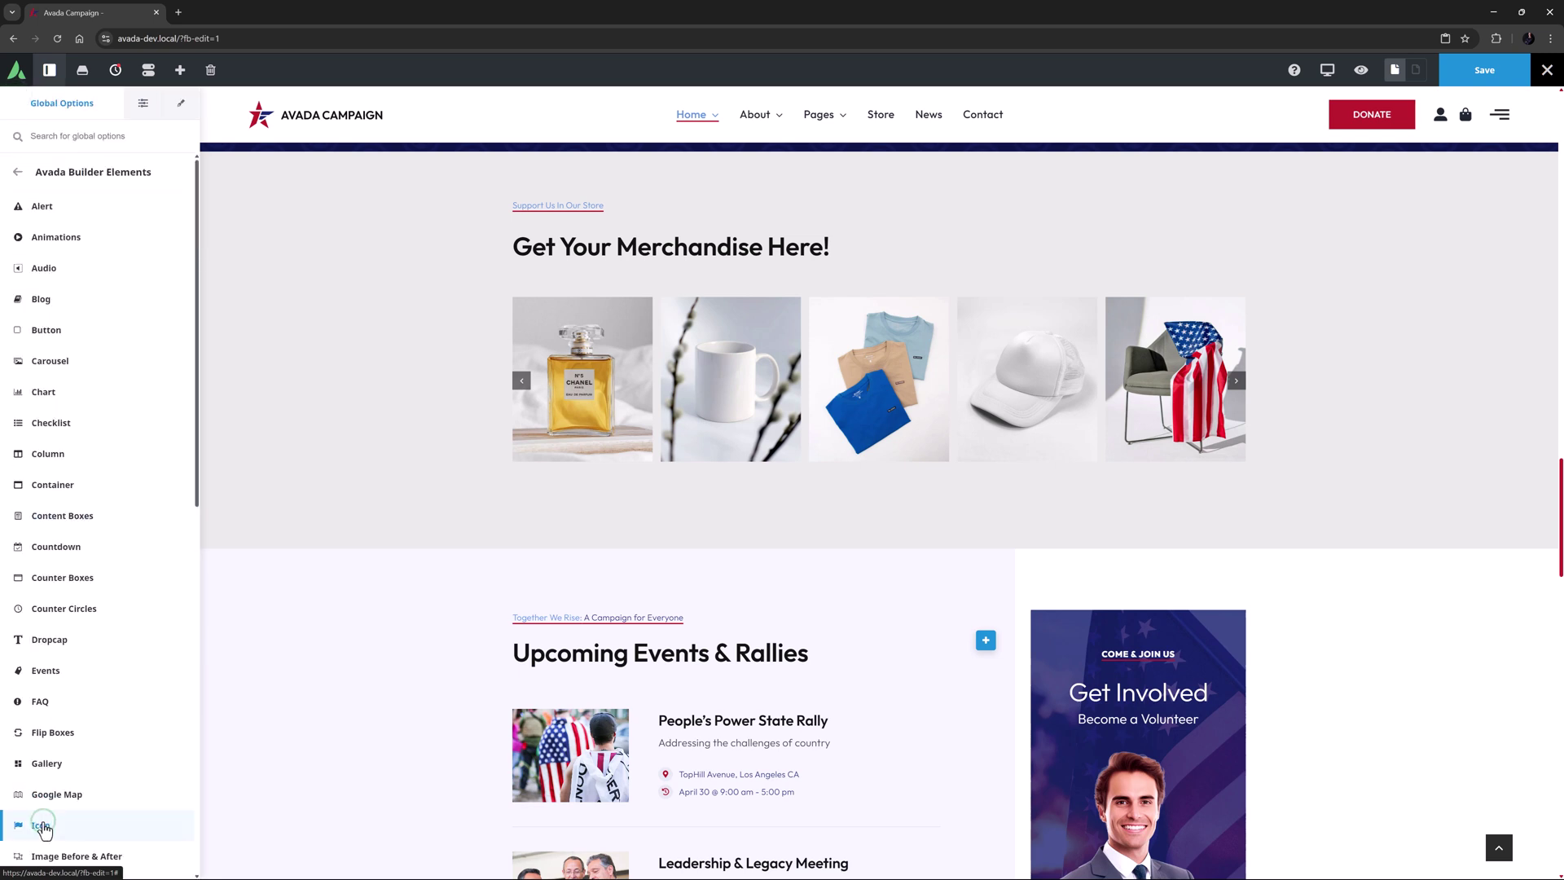
click(50, 361)
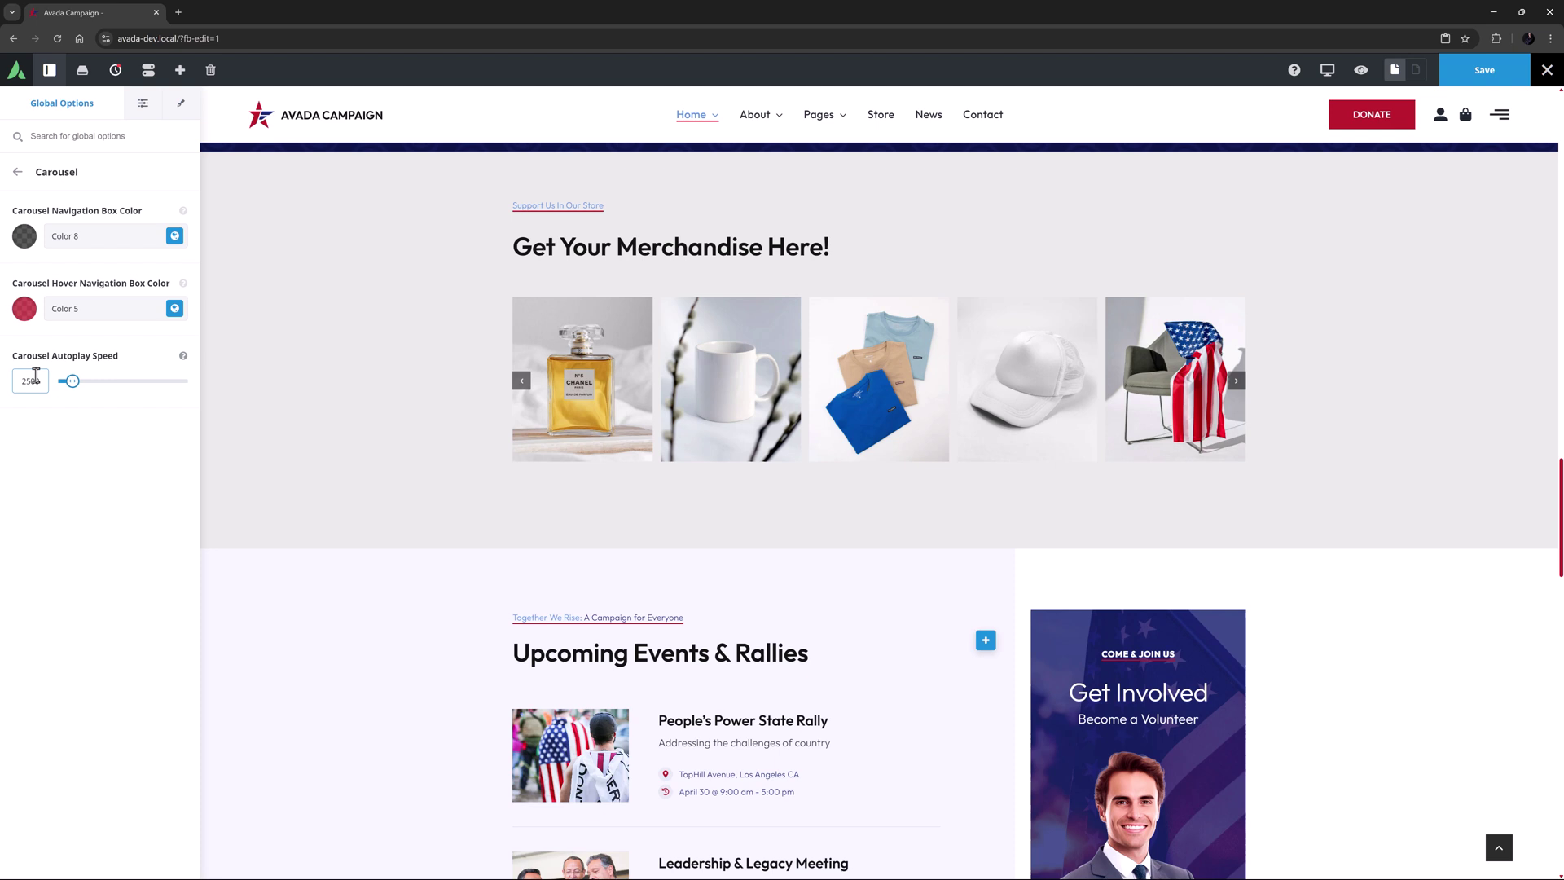
double_click(38, 379)
text(4000)
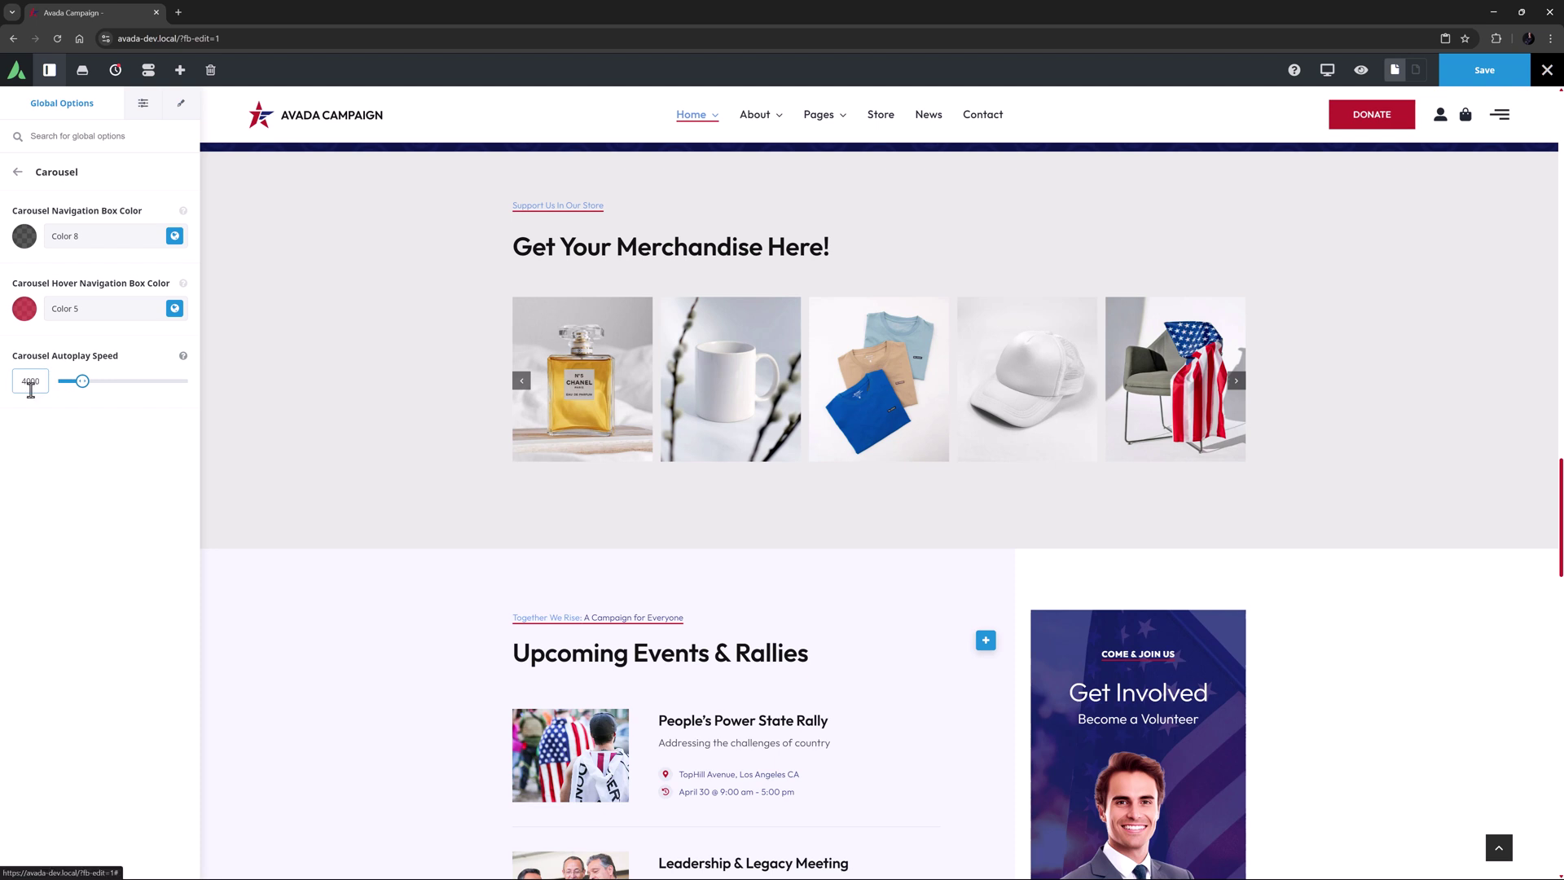
click(181, 104)
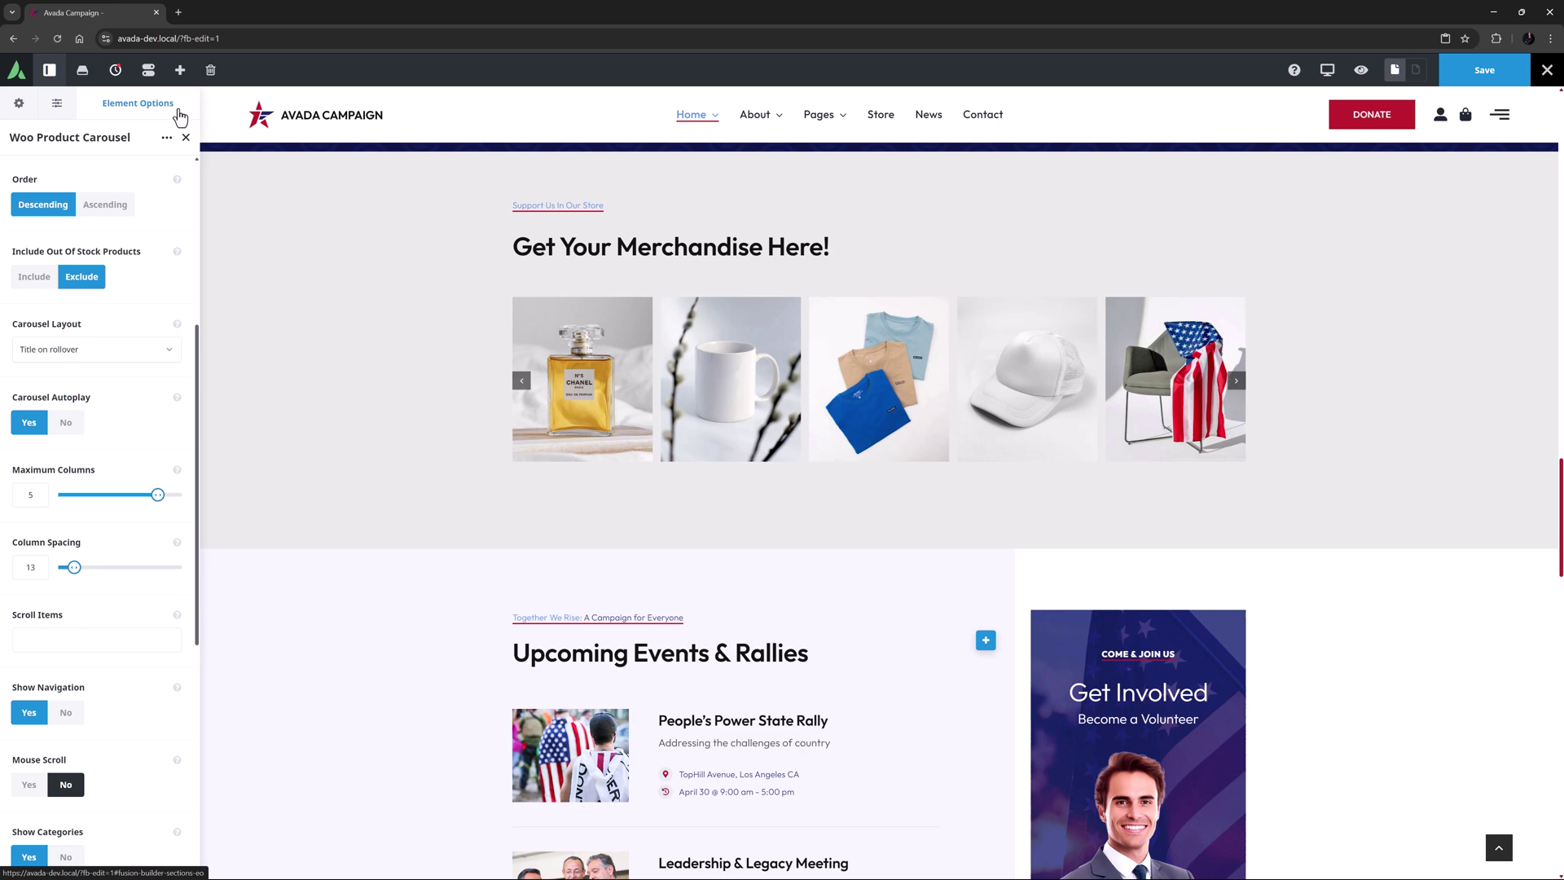
Step: Set Maximum Columns to 4 and Scroll Items to 2 for the product carousel
click(42, 493)
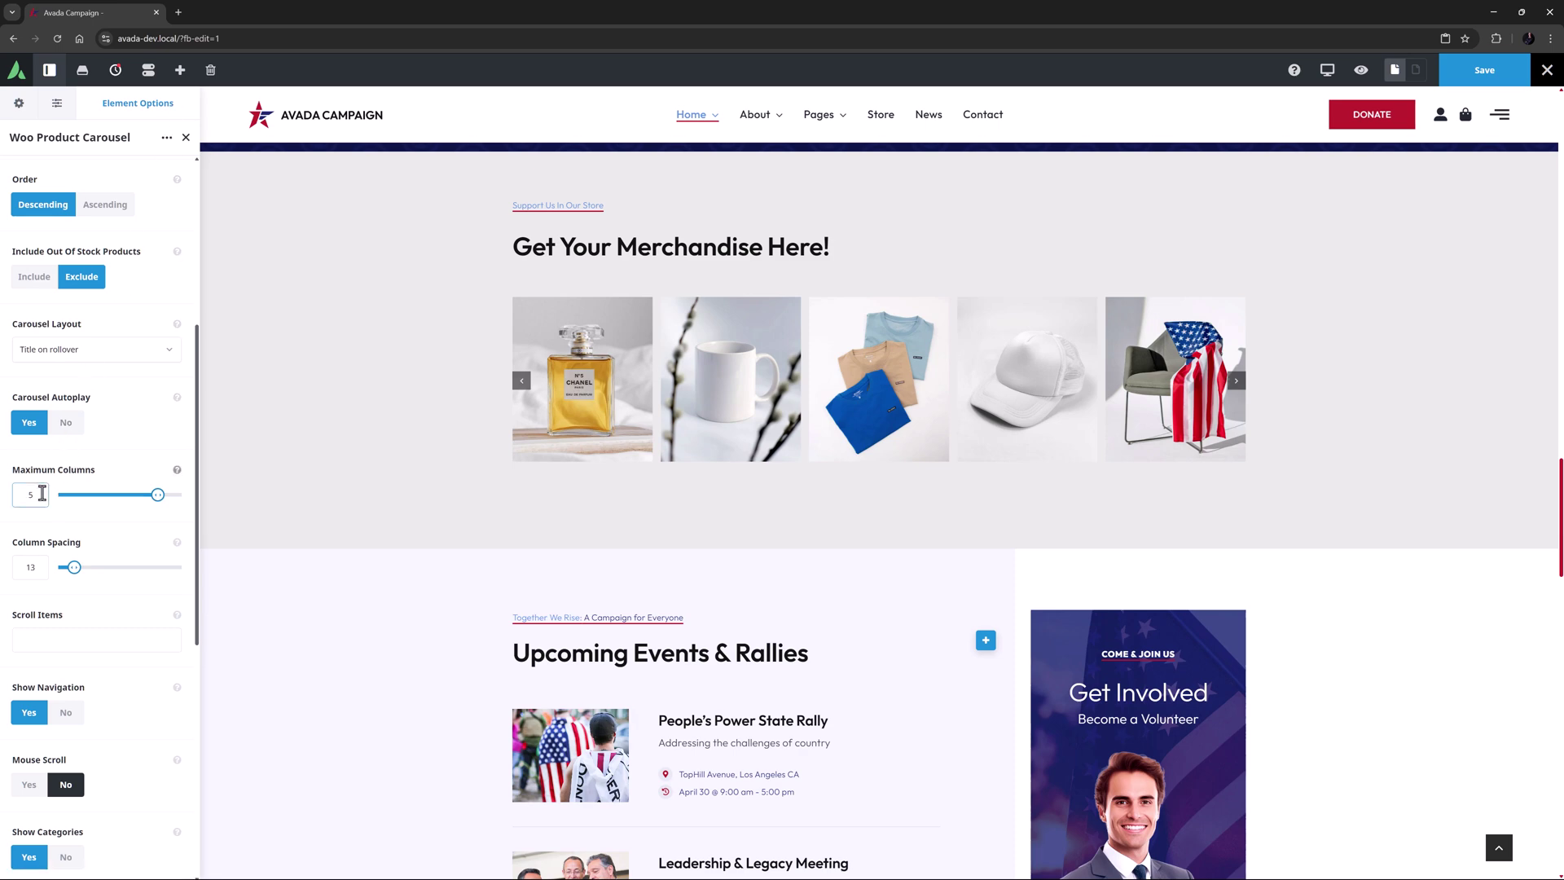
key(BackSpace)
text(4)
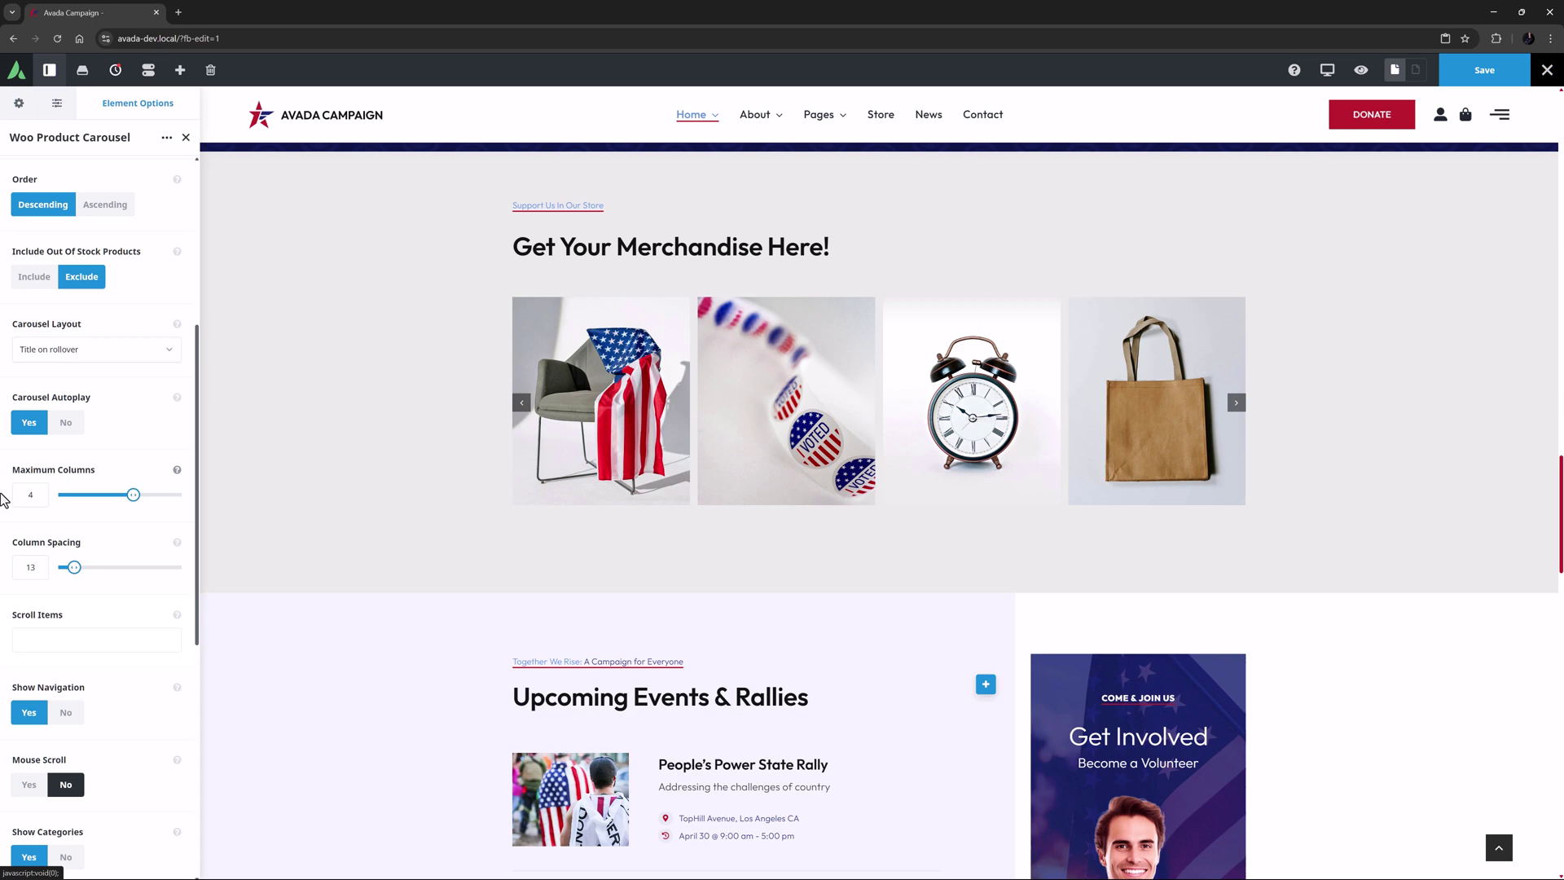
scroll(2, 498, down, 5)
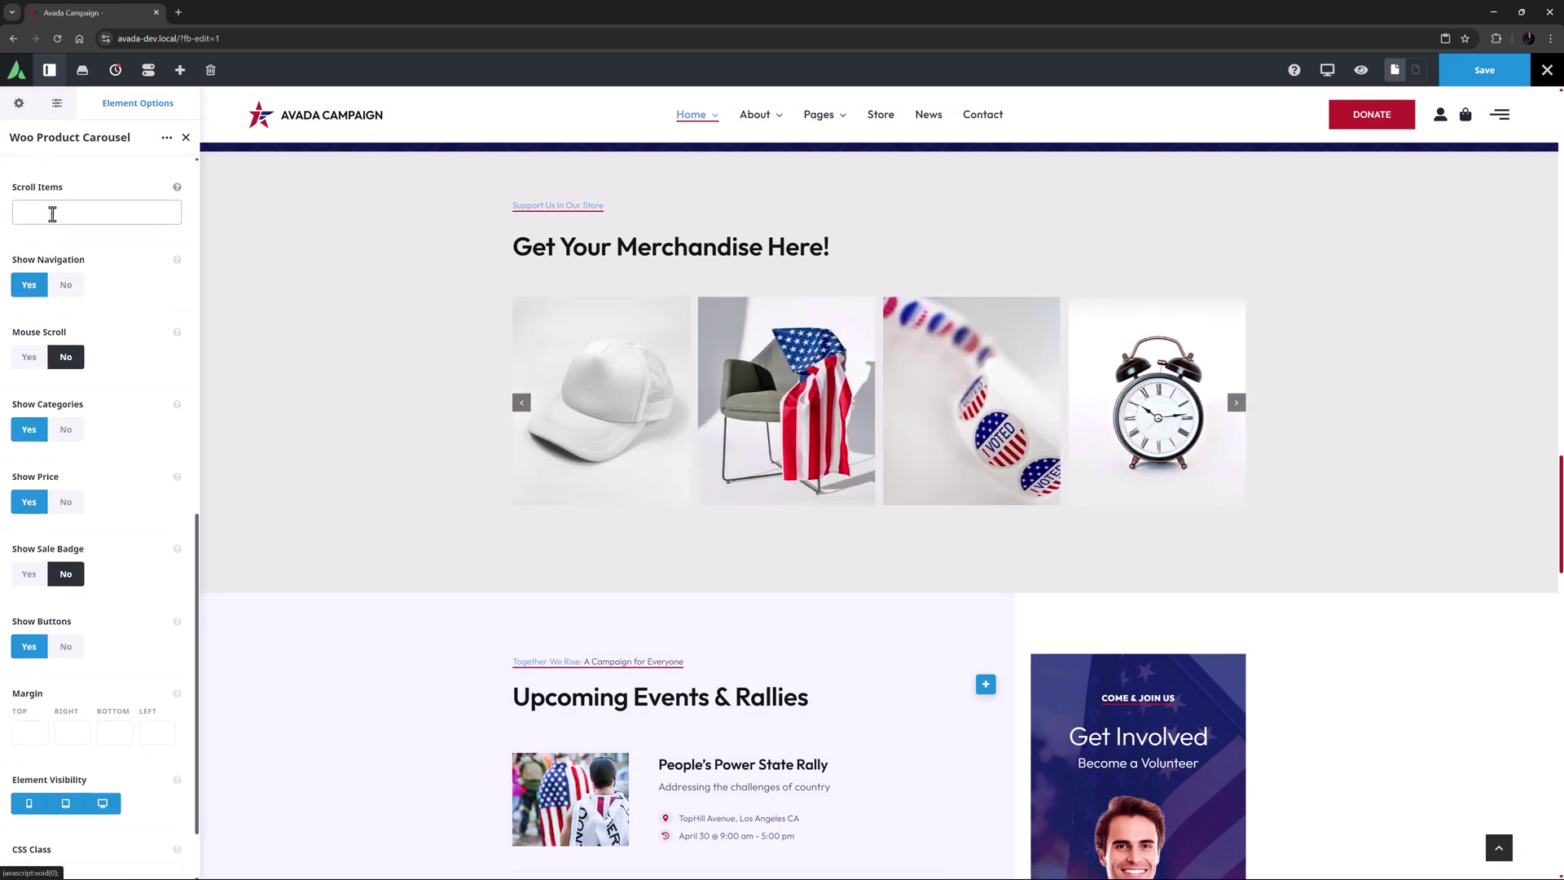
click(52, 214)
text(2)
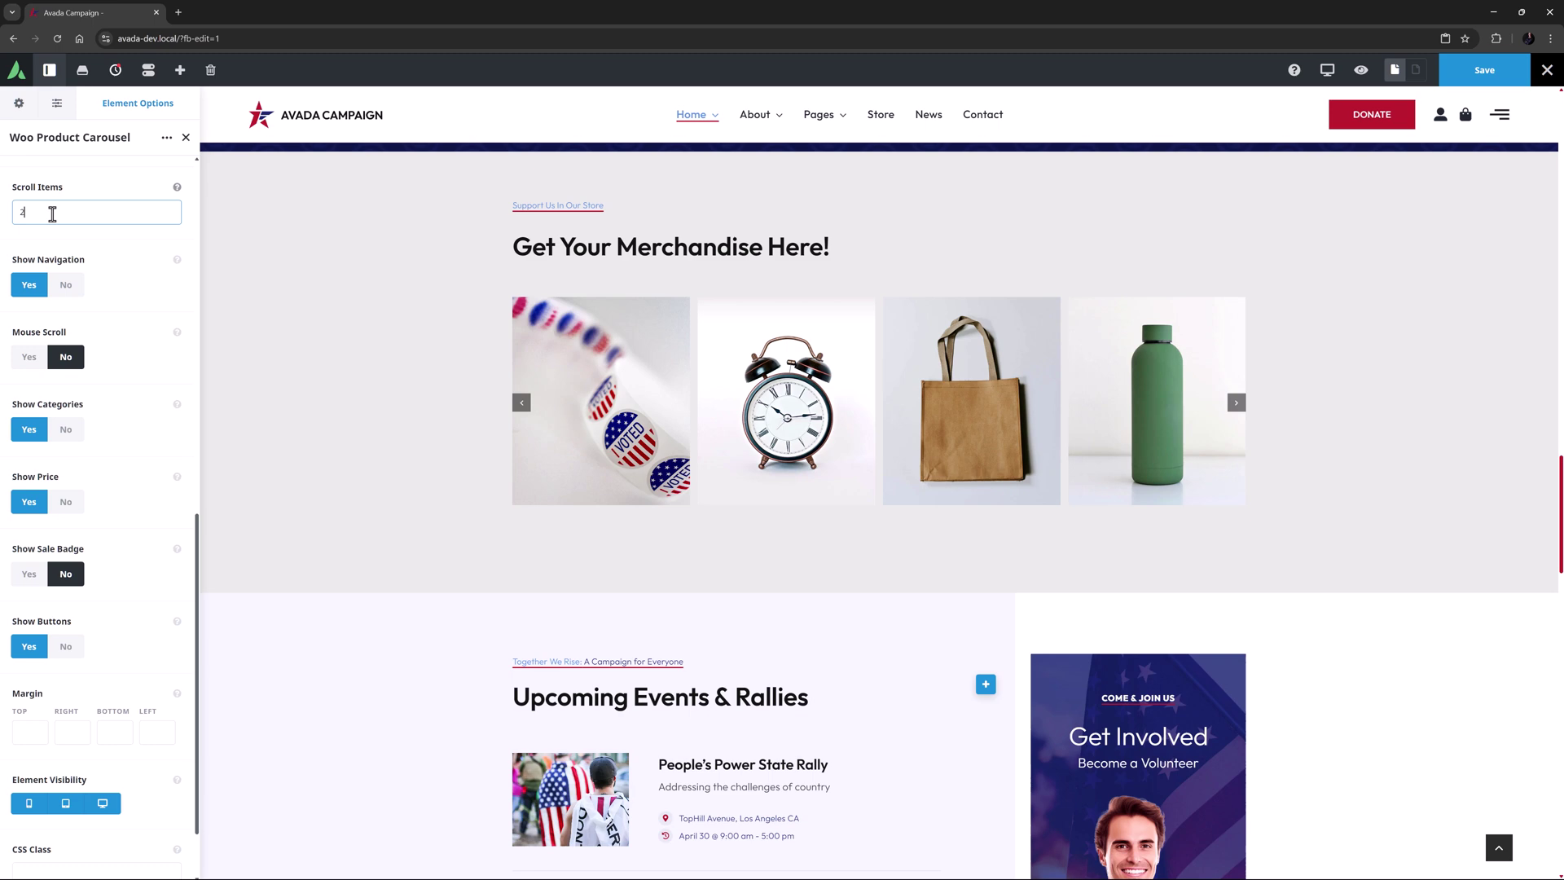
click(105, 278)
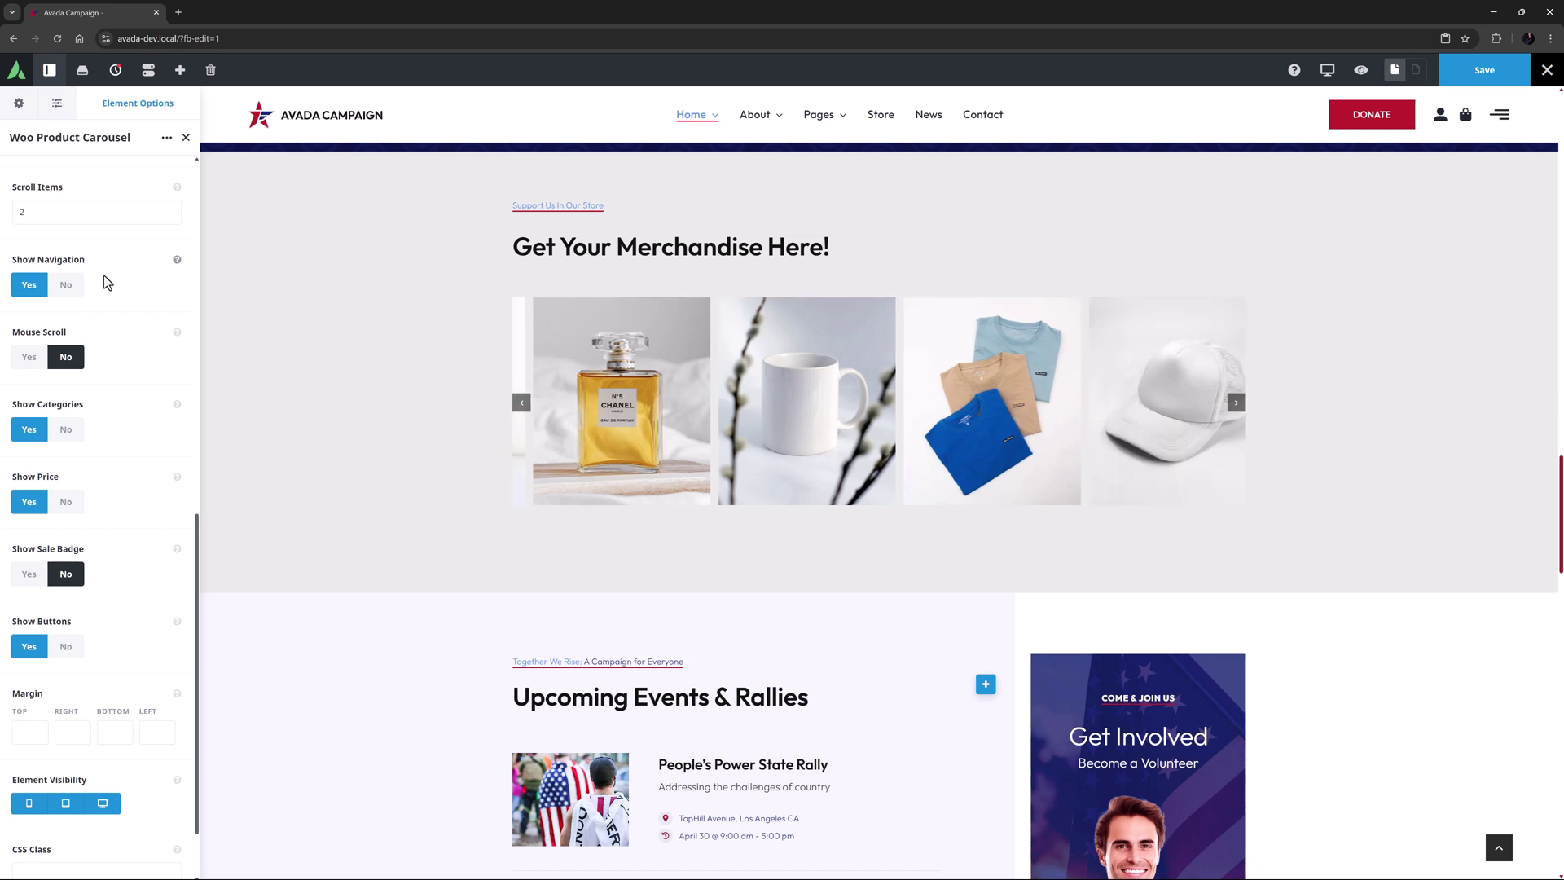
Step: Turn on Show Sale Badge, save the page, and exit to the page front-end
click(29, 575)
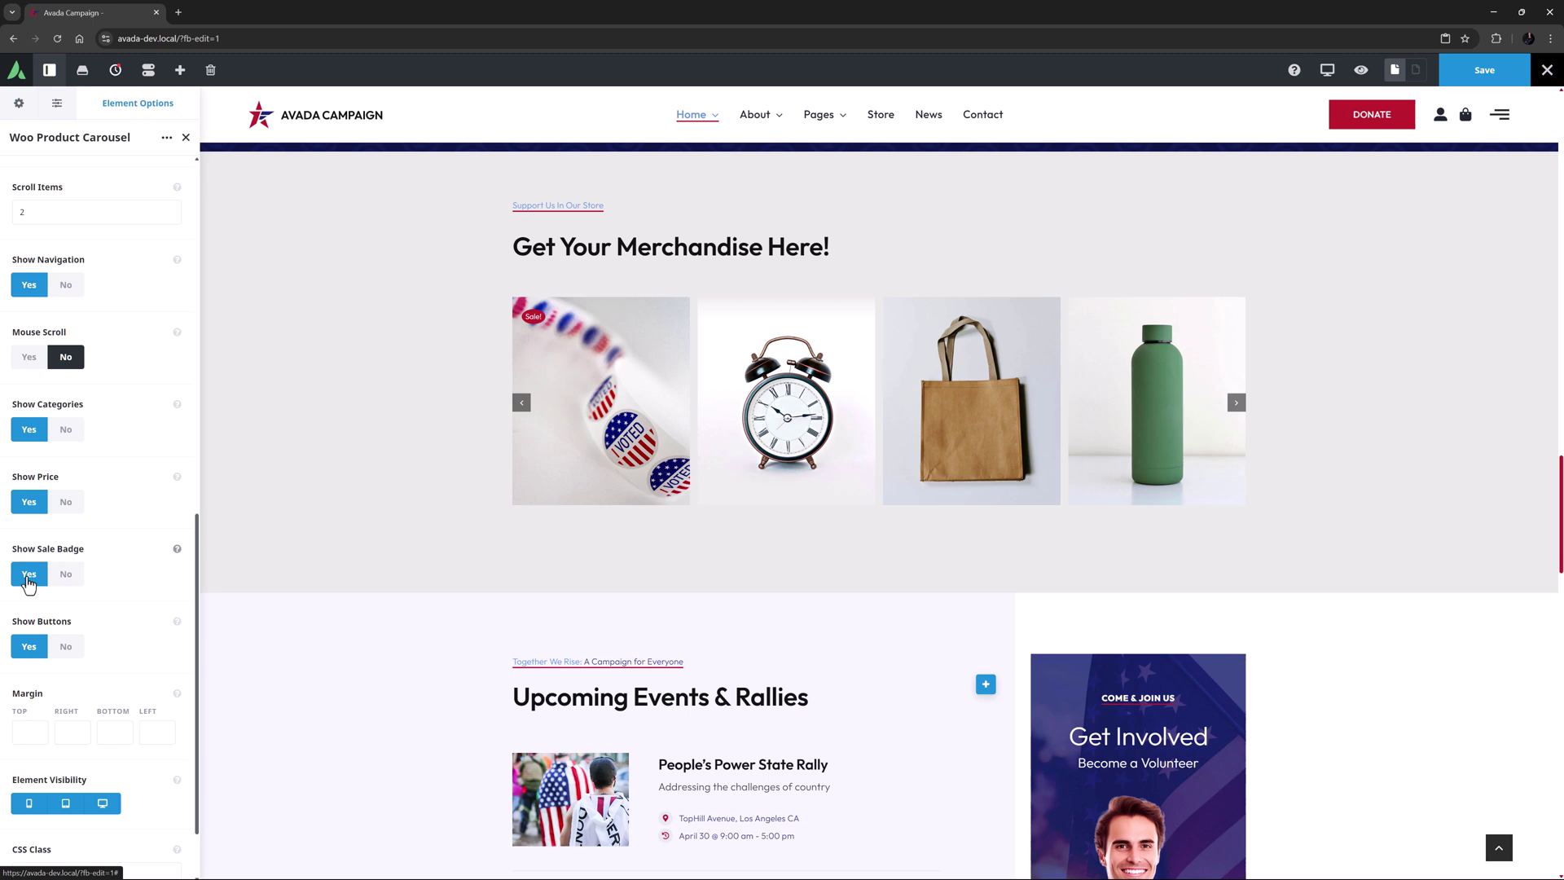
scroll(28, 580, down, 1)
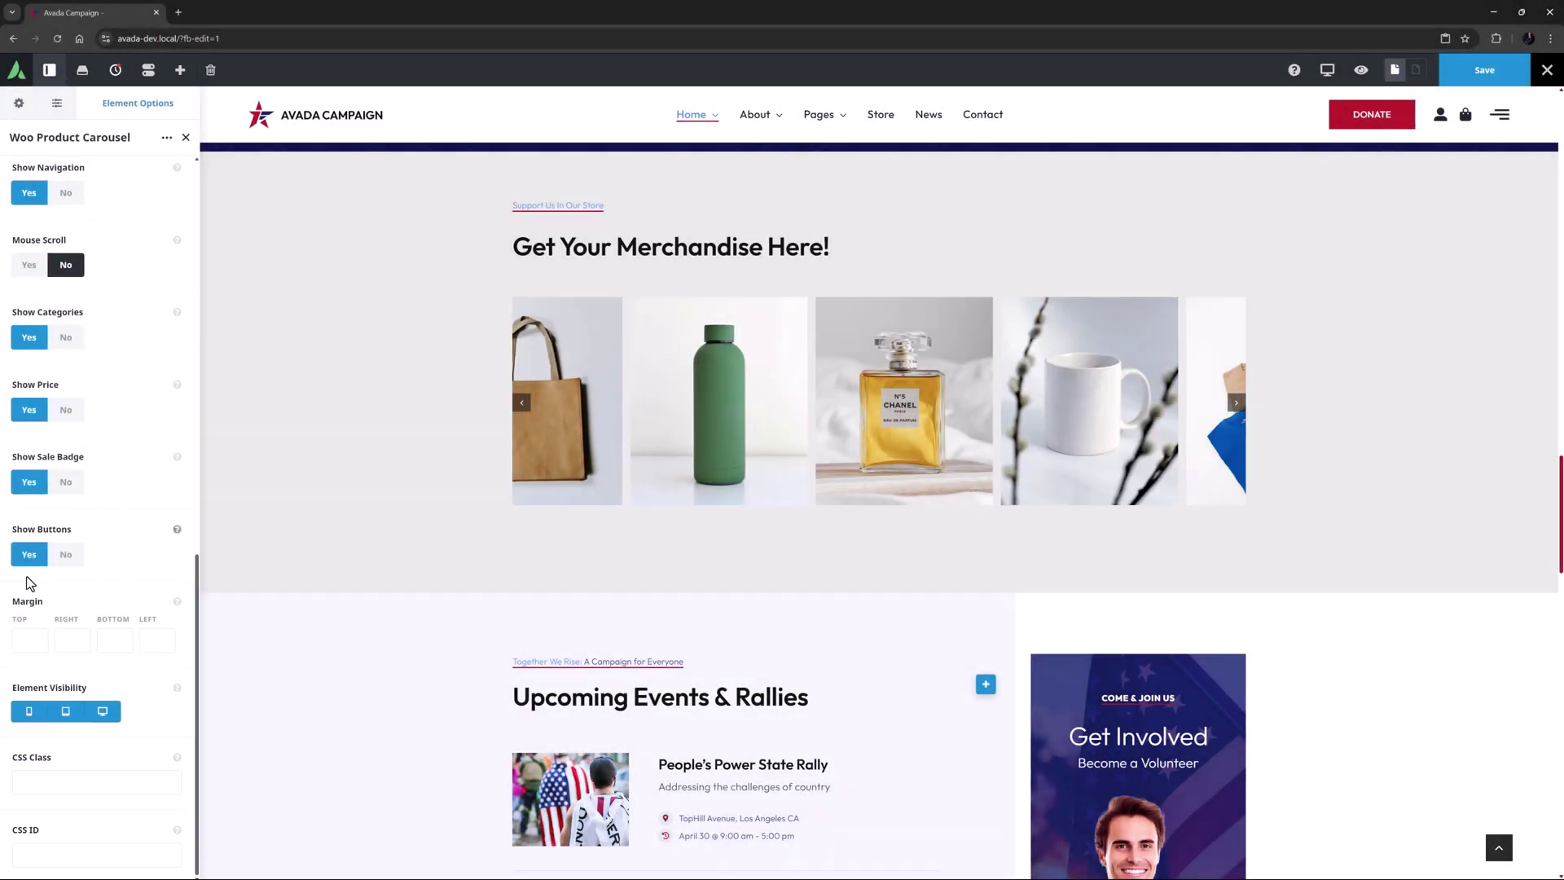
click(1477, 72)
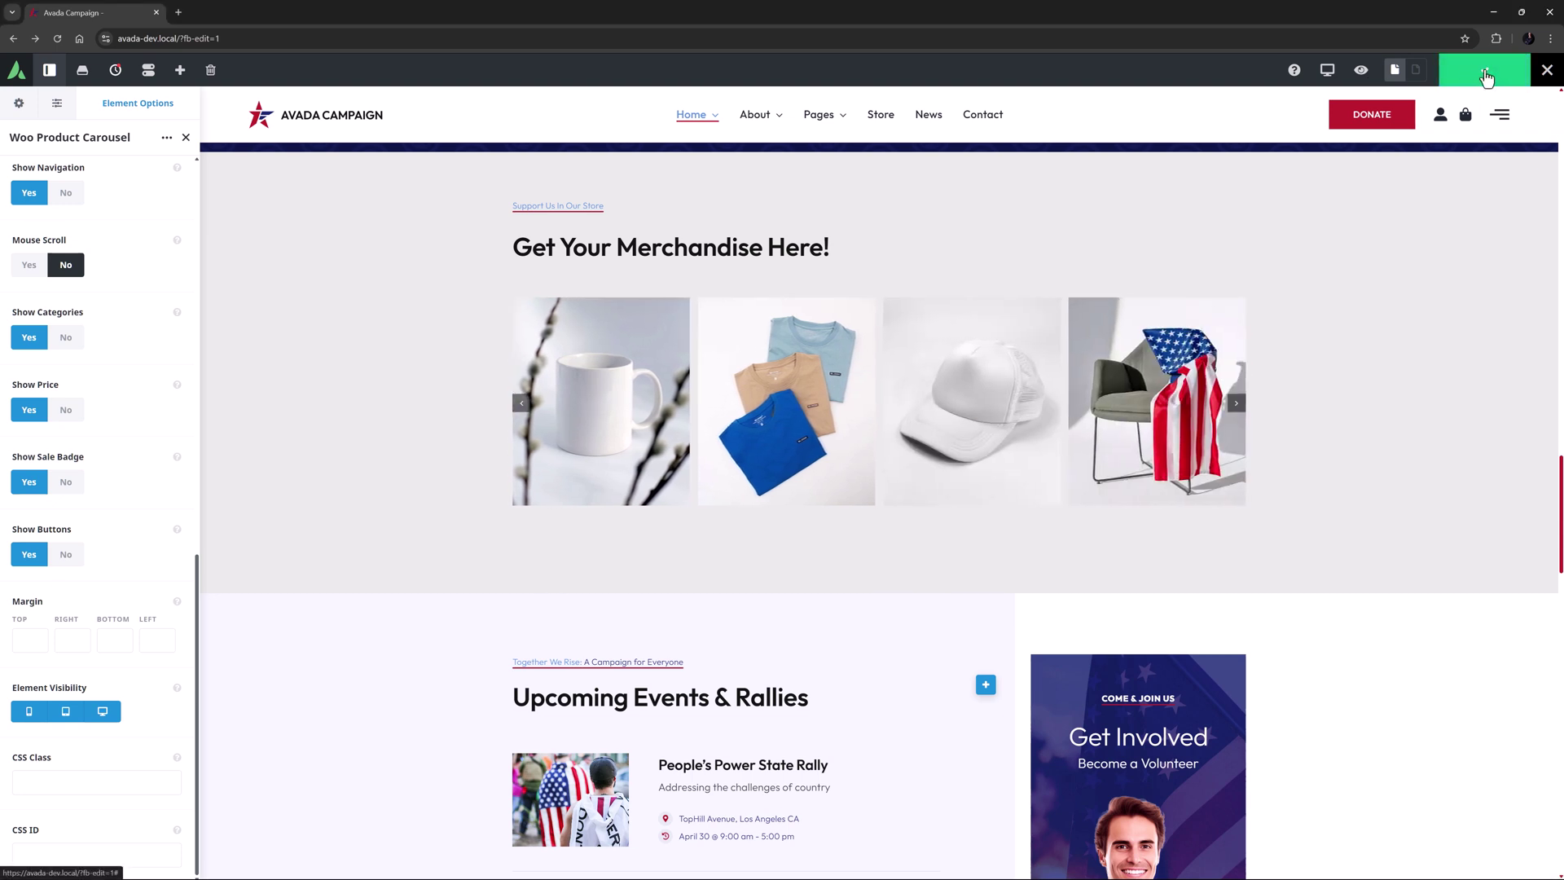
mouse_move(1545, 72)
click(1530, 104)
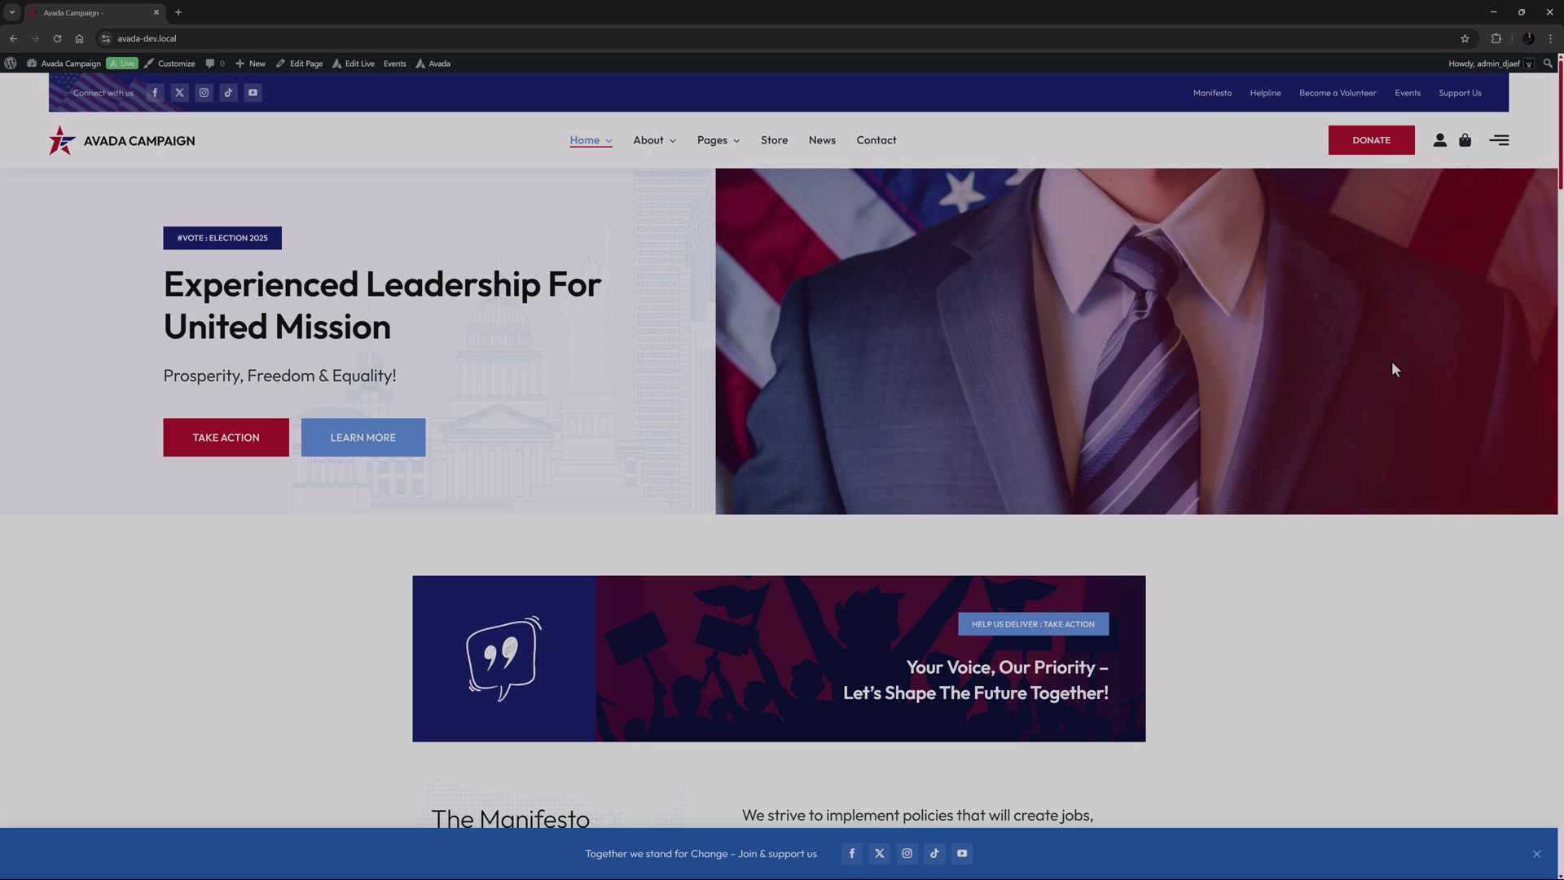
Step: Scroll to the merchandise carousel and preview the Ceramic Mug's rollover title and price
scroll(1385, 391, down, 8)
scroll(1366, 440, down, 15)
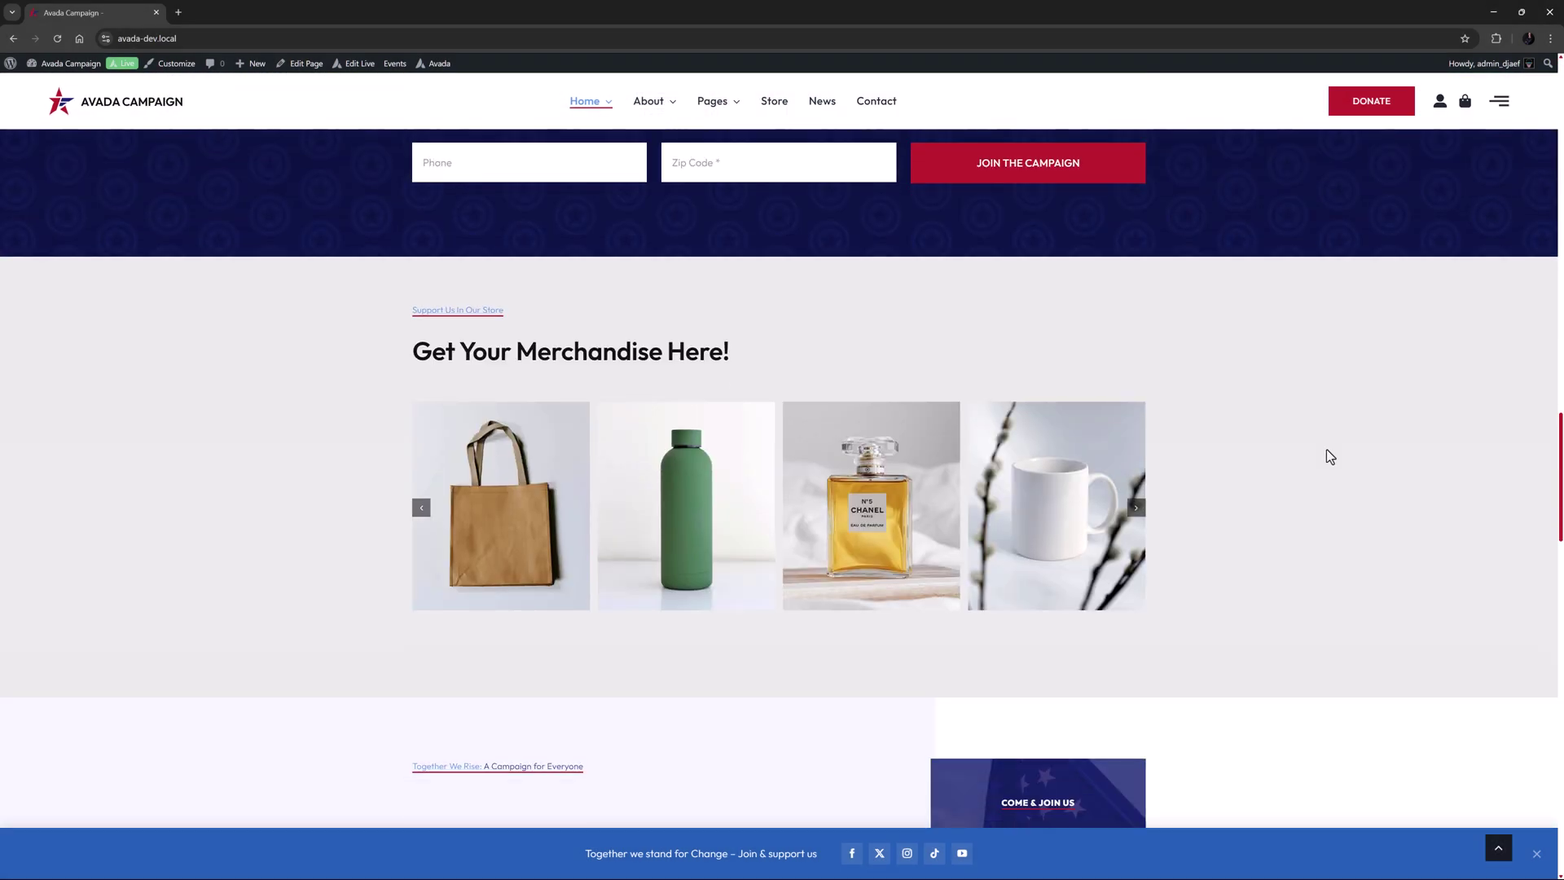
mouse_move(1101, 471)
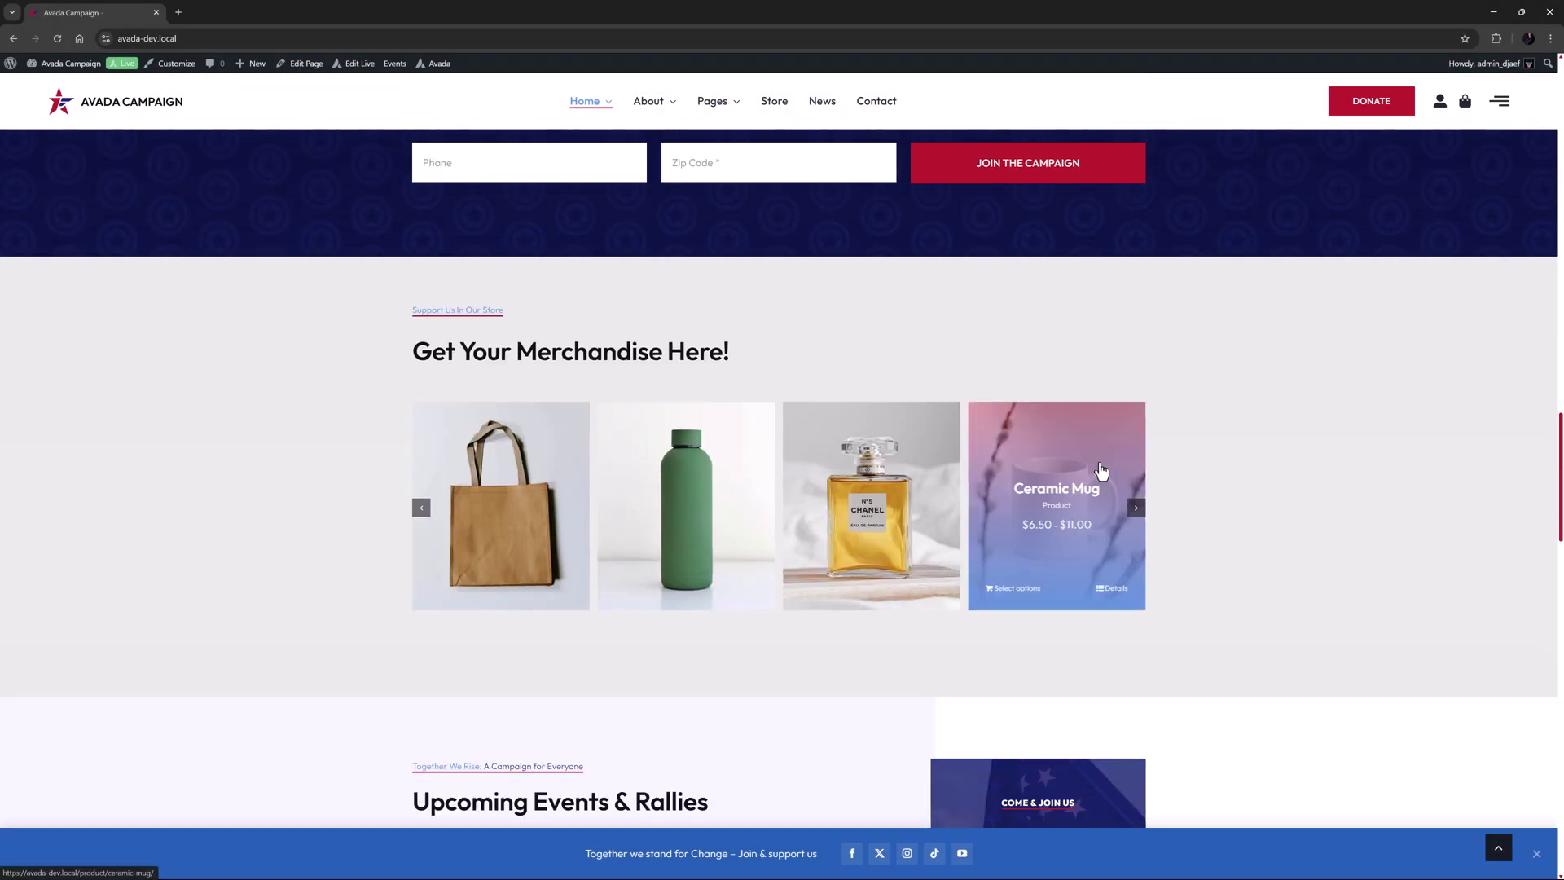